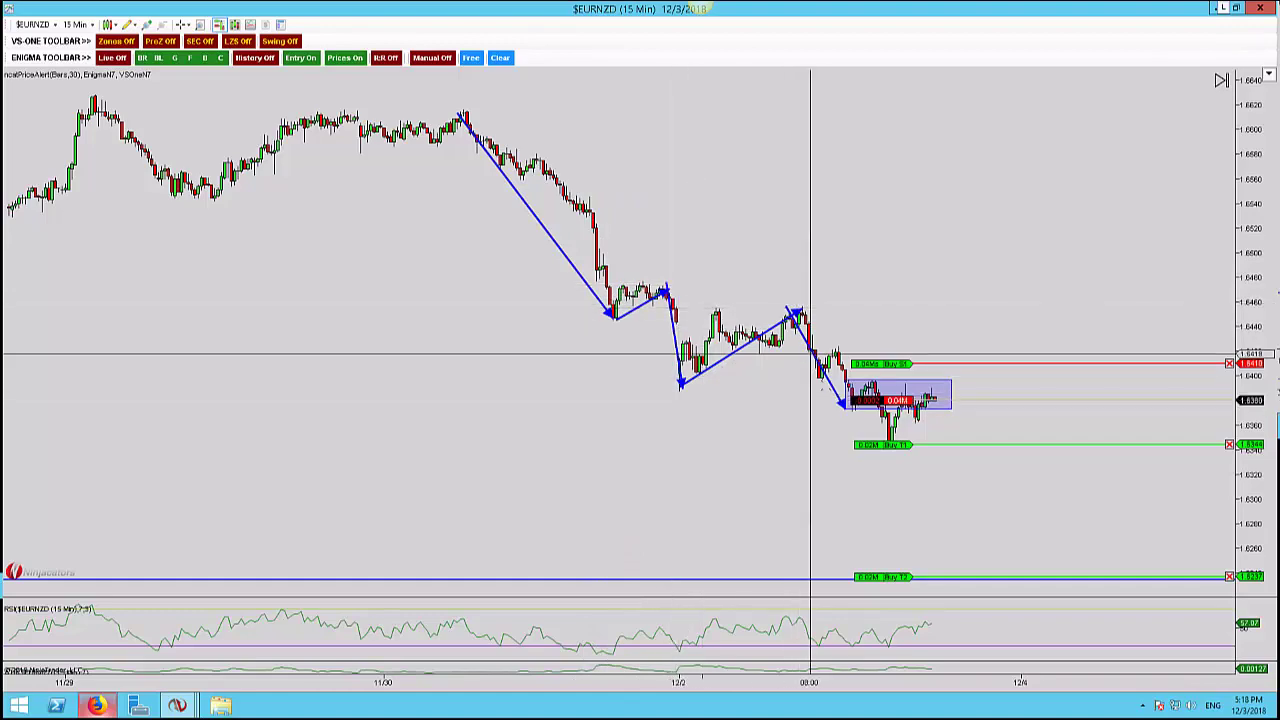
pyautogui.scroll(5, 784, 428)
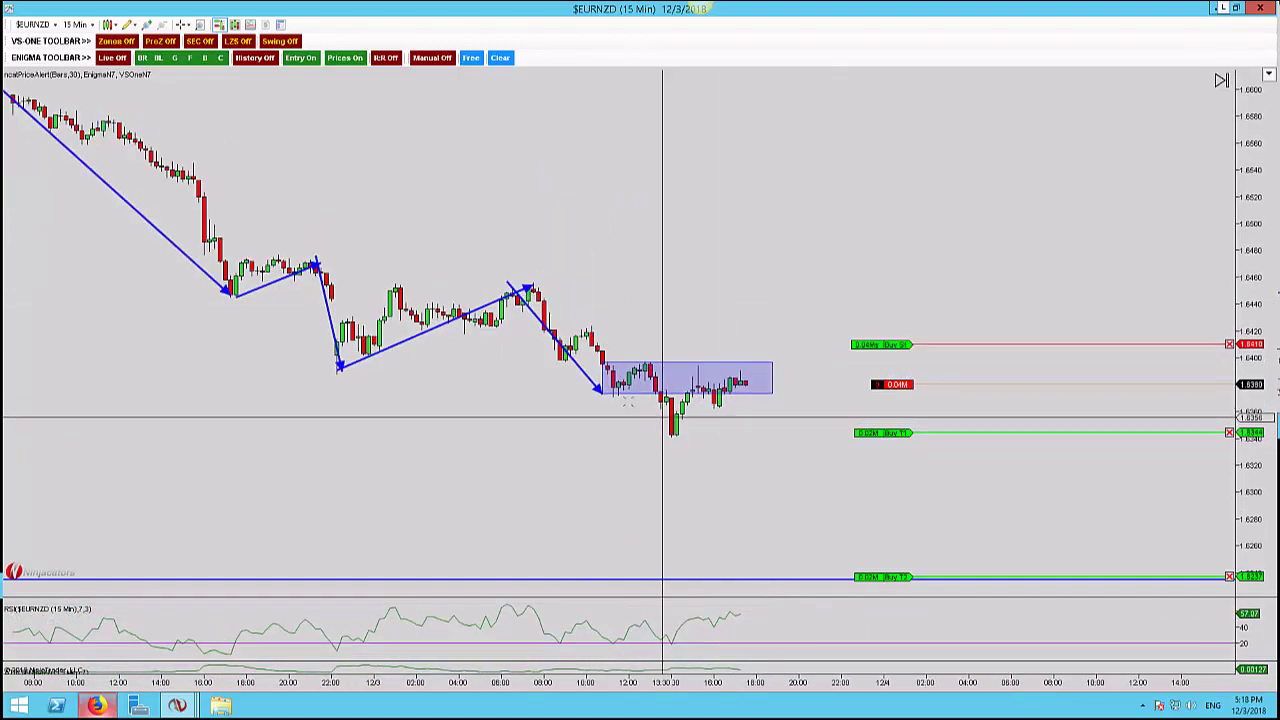
pyautogui.click(655, 363)
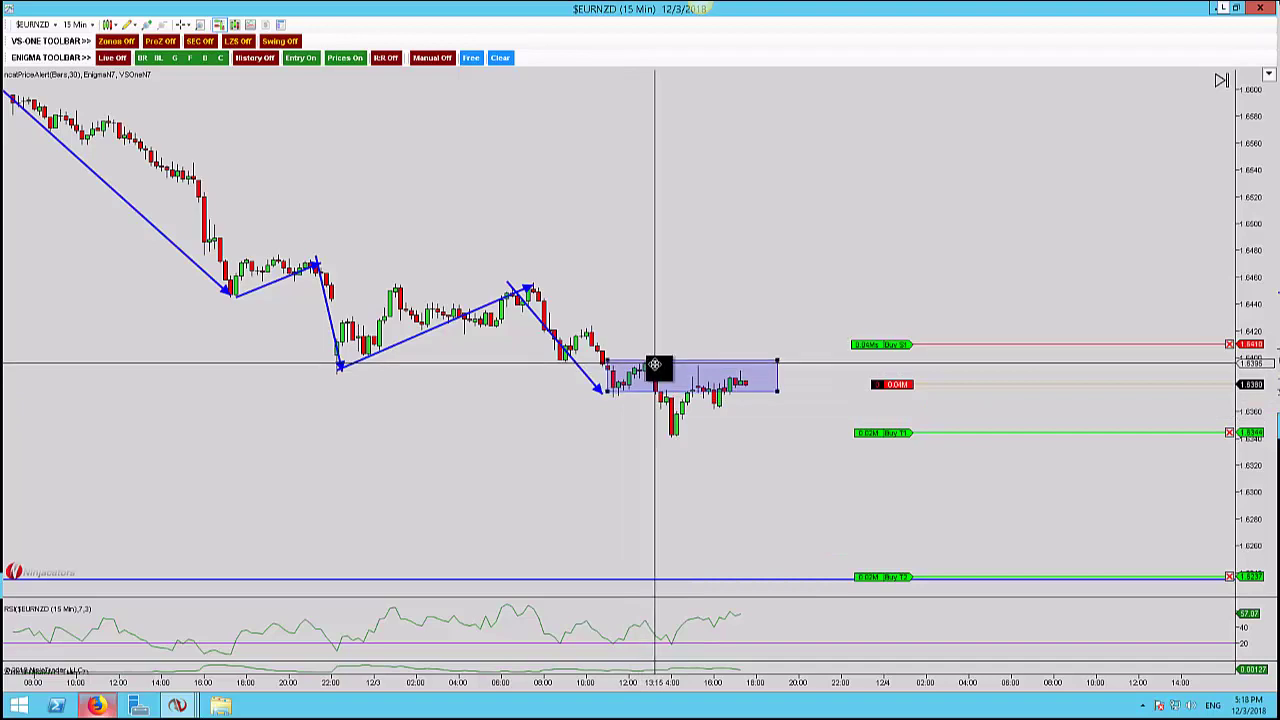
pyautogui.scroll(-6, 655, 363)
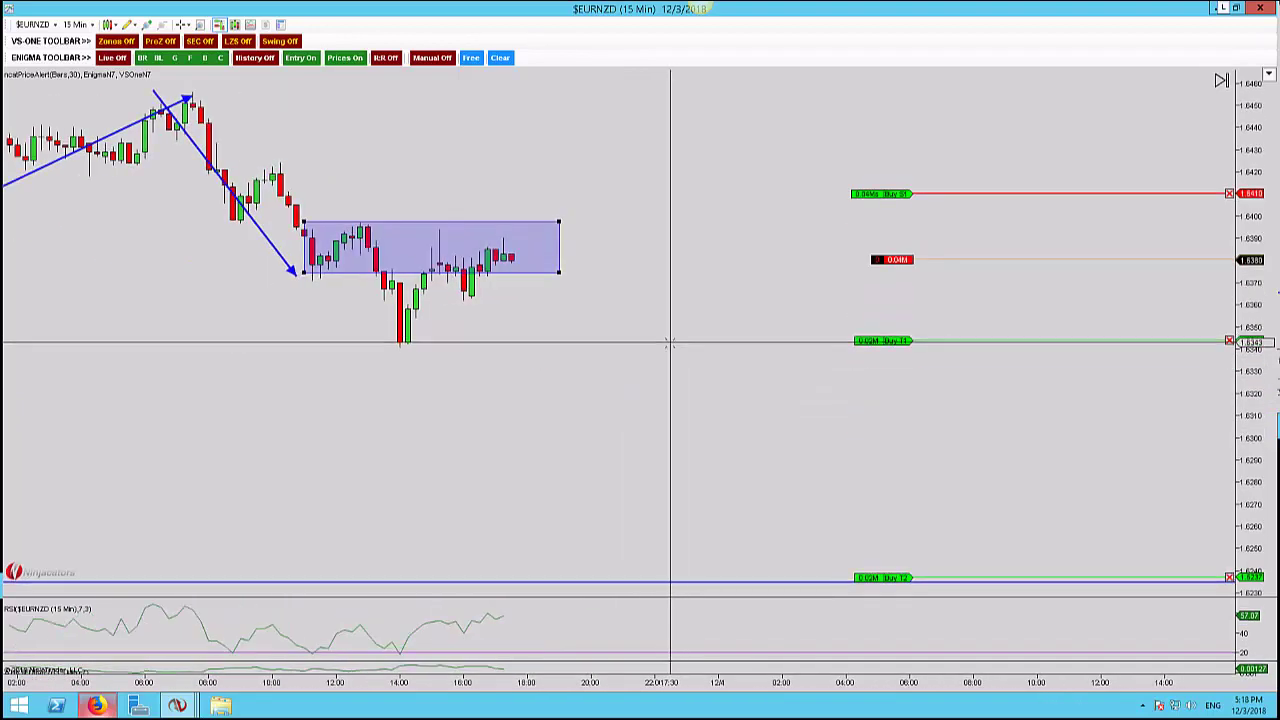
pyautogui.click(432, 221)
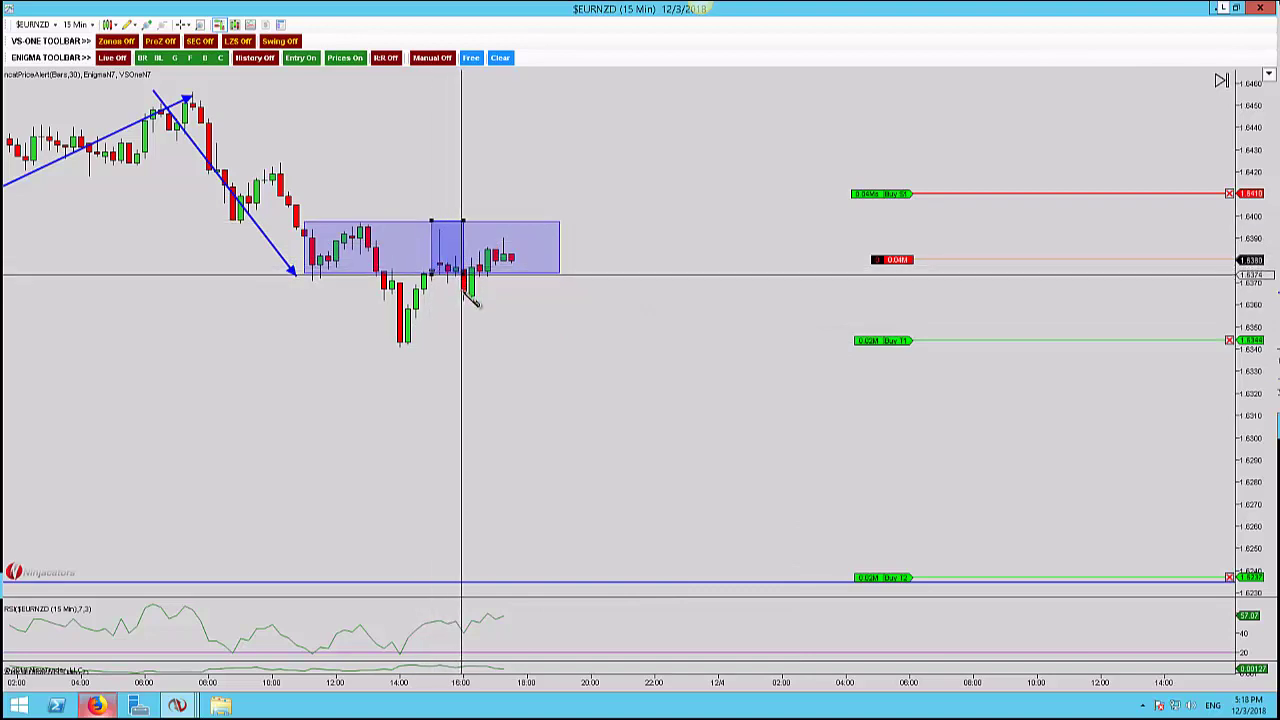
pyautogui.press('Escape')
pyautogui.hotkey('ctrl', 'F2')
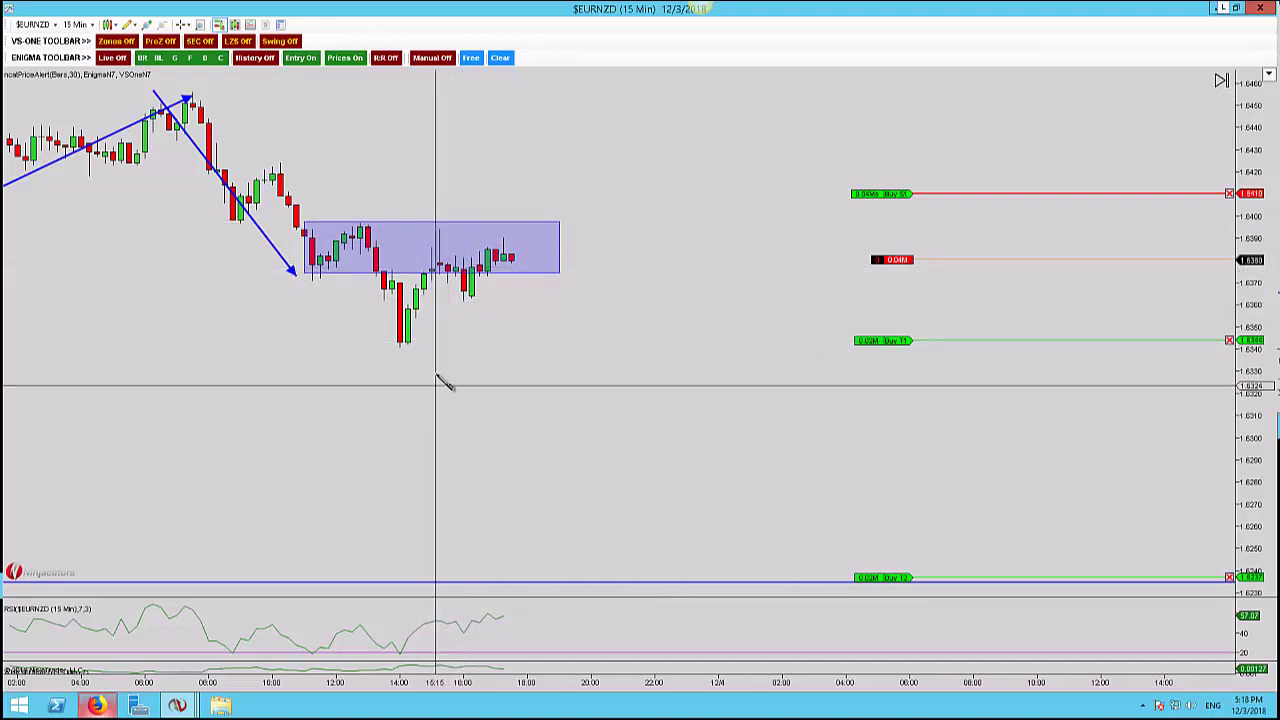
pyautogui.click(433, 381)
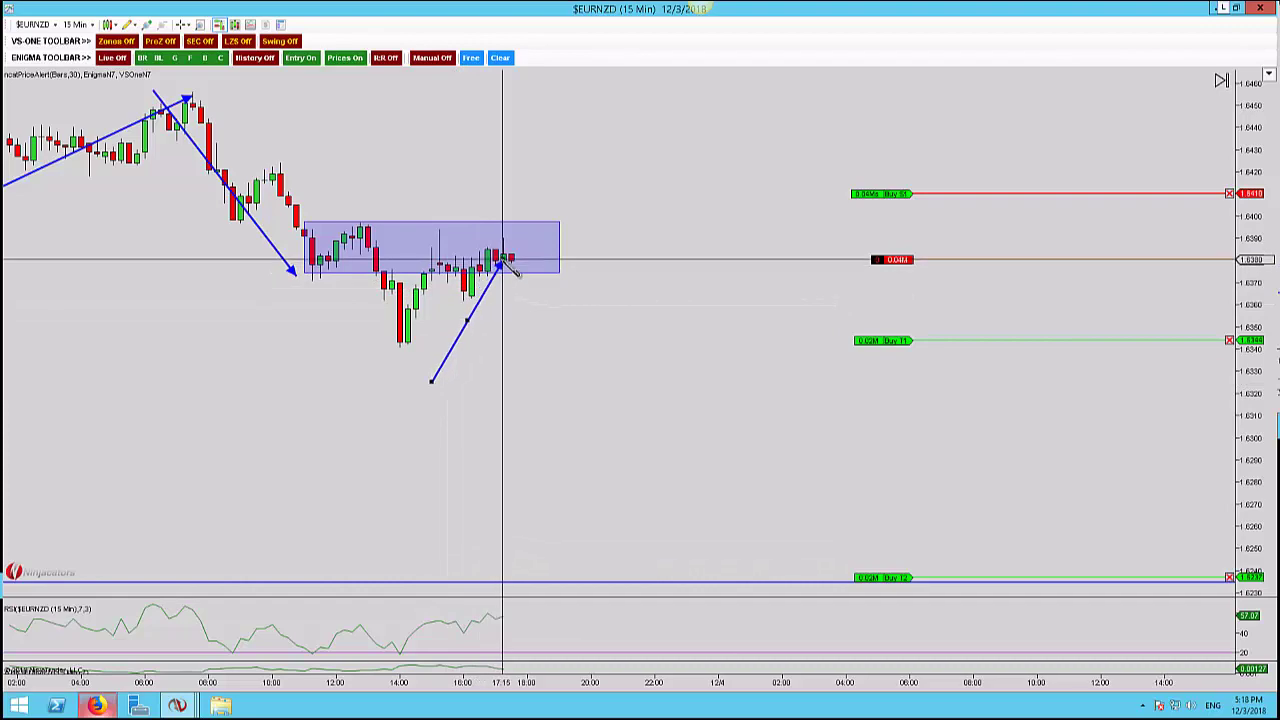
pyautogui.press('Escape')
# - Measure the distance from the entry price up to the stop-loss line with the ruler, and raise the stop order to 1.6412
pyautogui.moveTo(534, 332); pyautogui.dragTo(775, 339)
pyautogui.moveTo(917, 430); pyautogui.dragTo(1070, 416)
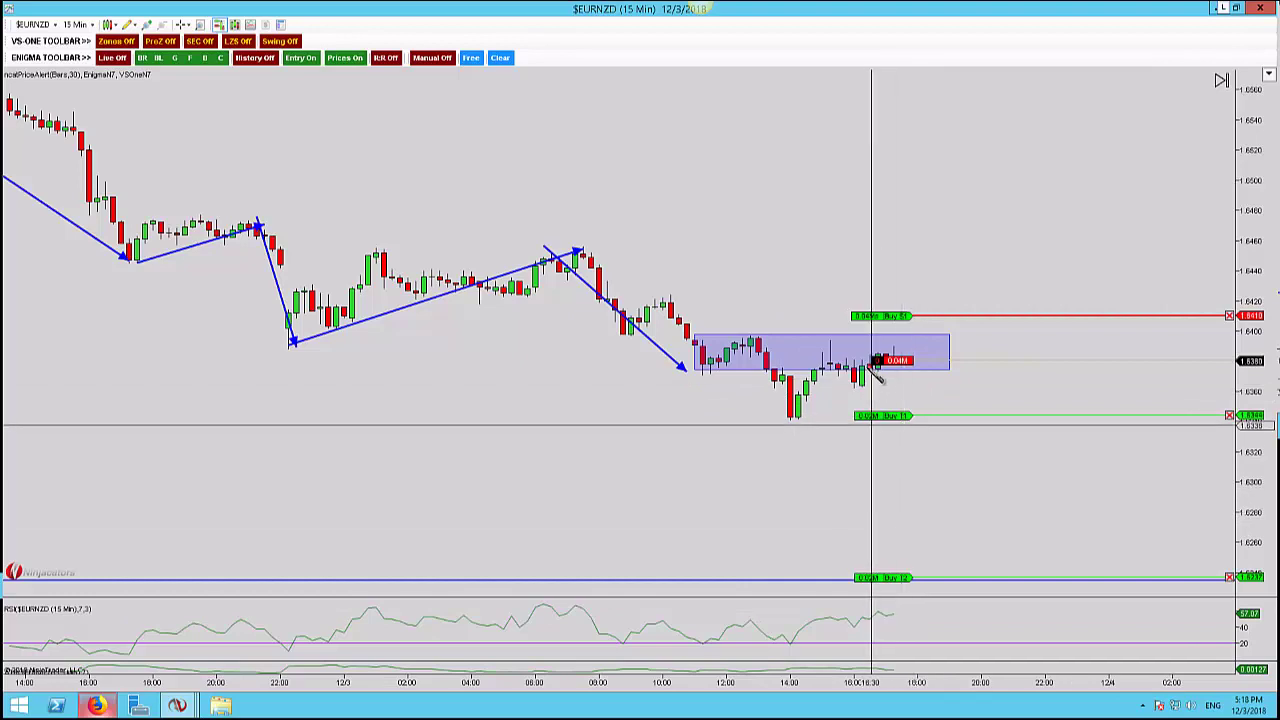
pyautogui.click(827, 316)
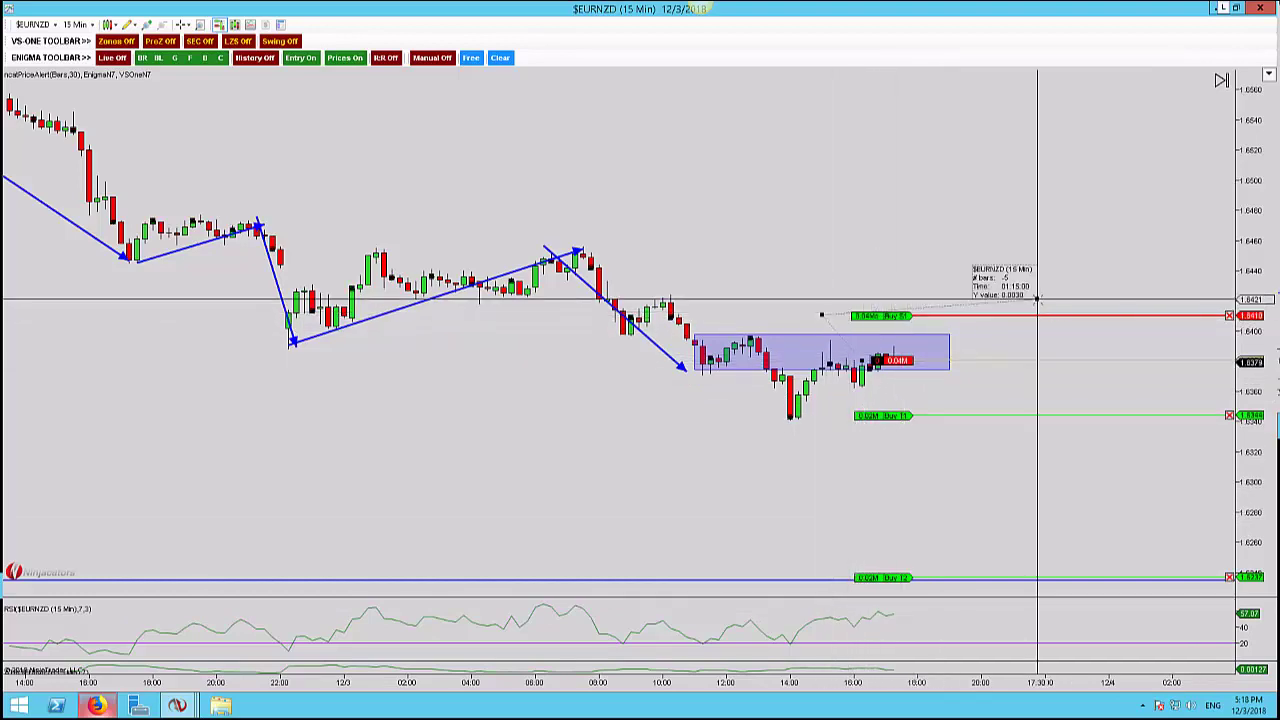
pyautogui.click(1037, 300)
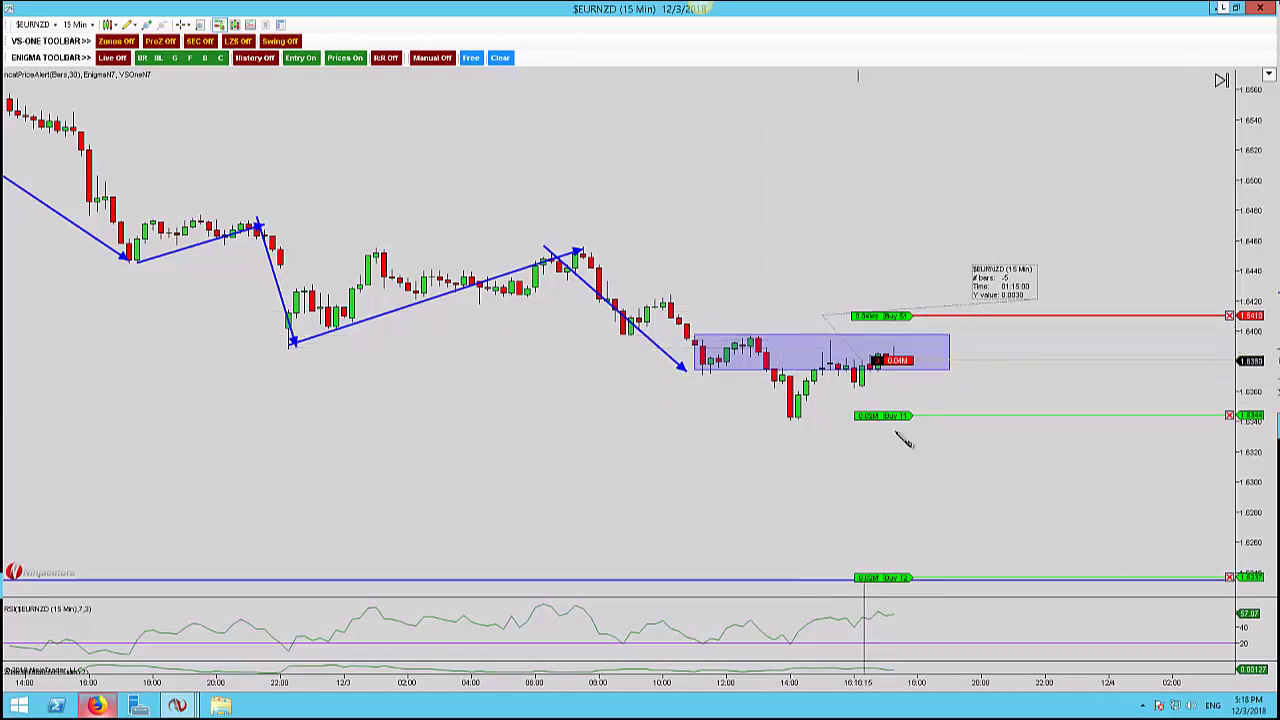
pyautogui.moveTo(958, 316); pyautogui.dragTo(963, 314)
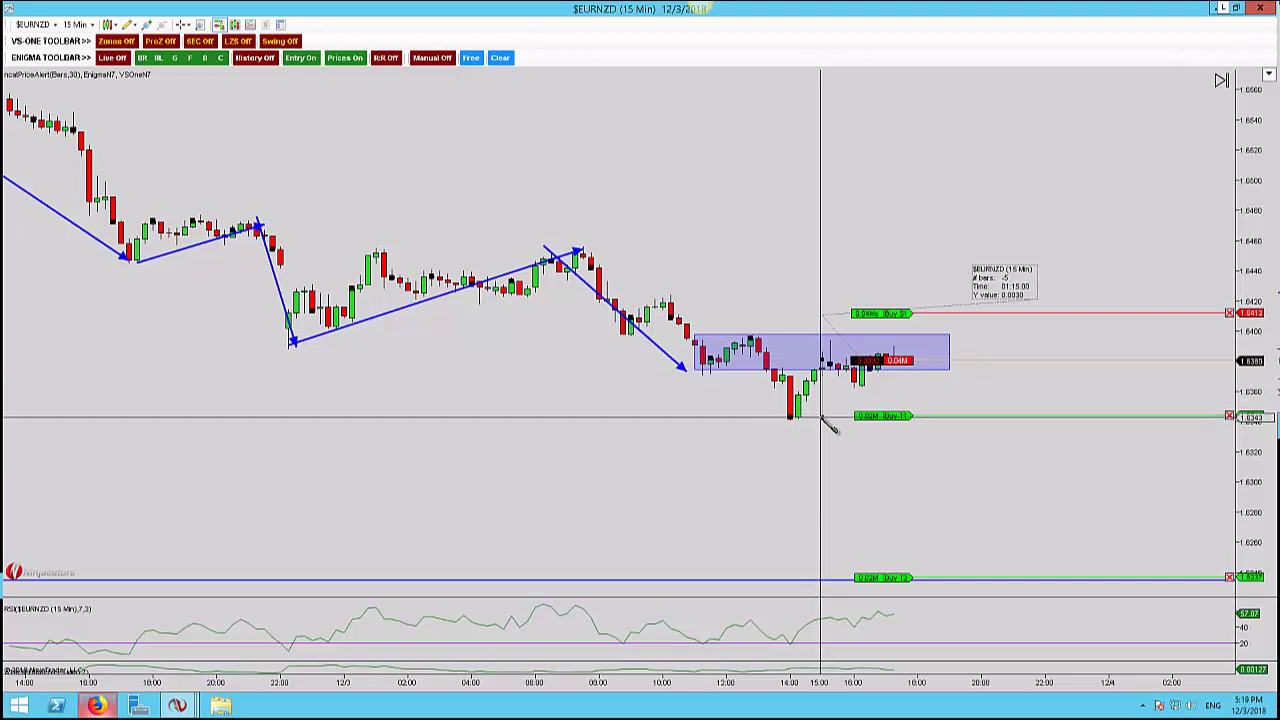
# - Measure the distances from the entry price down to the first and second profit targets with the ruler
pyautogui.click(1052, 405)
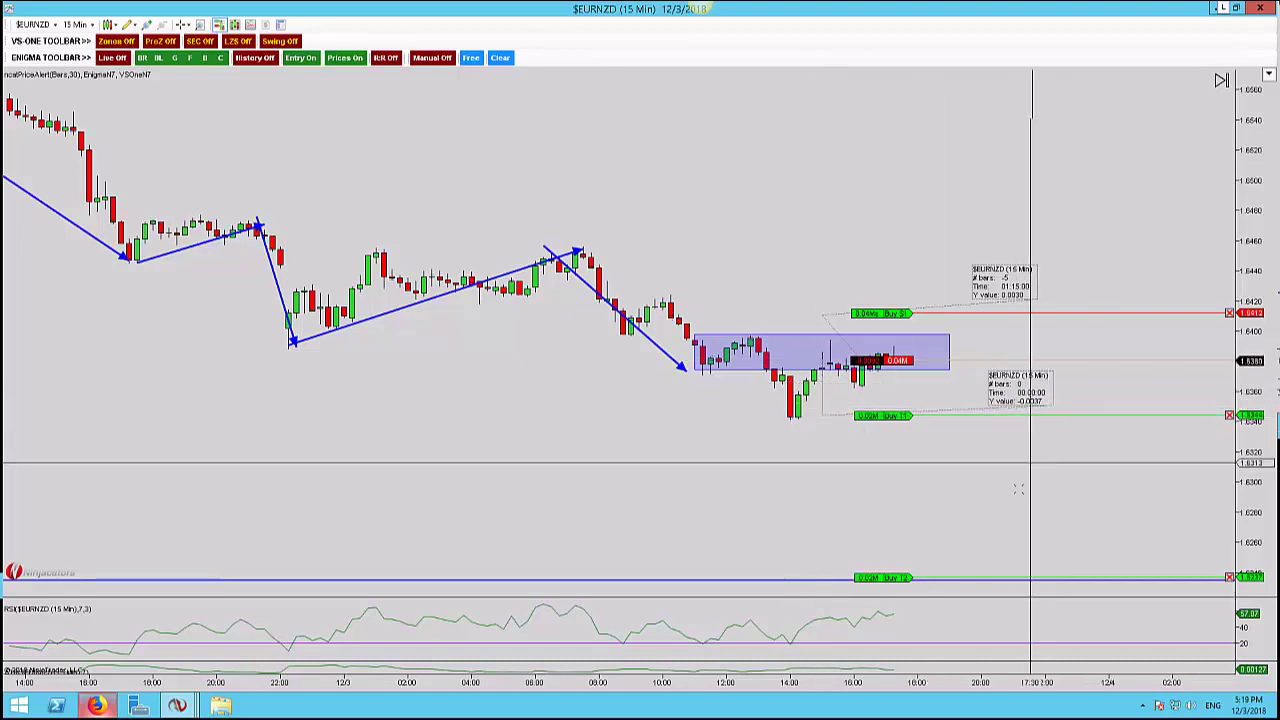
pyautogui.click(823, 360)
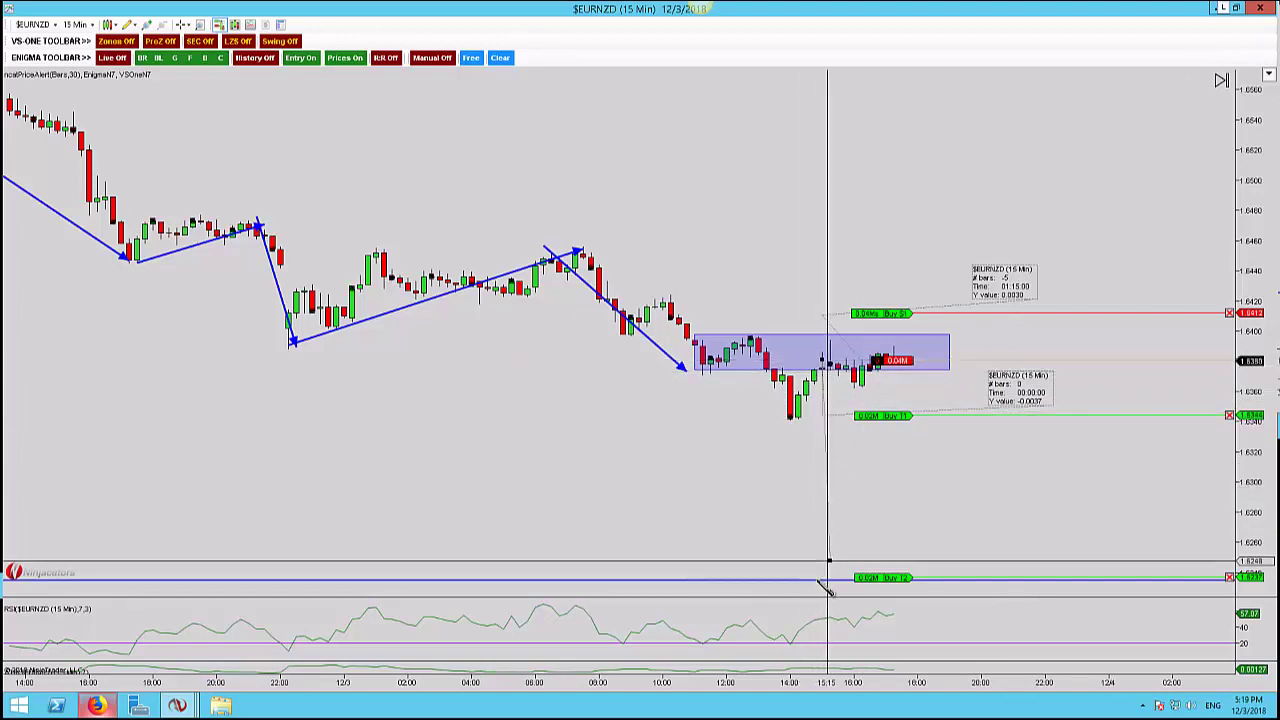
pyautogui.click(808, 578)
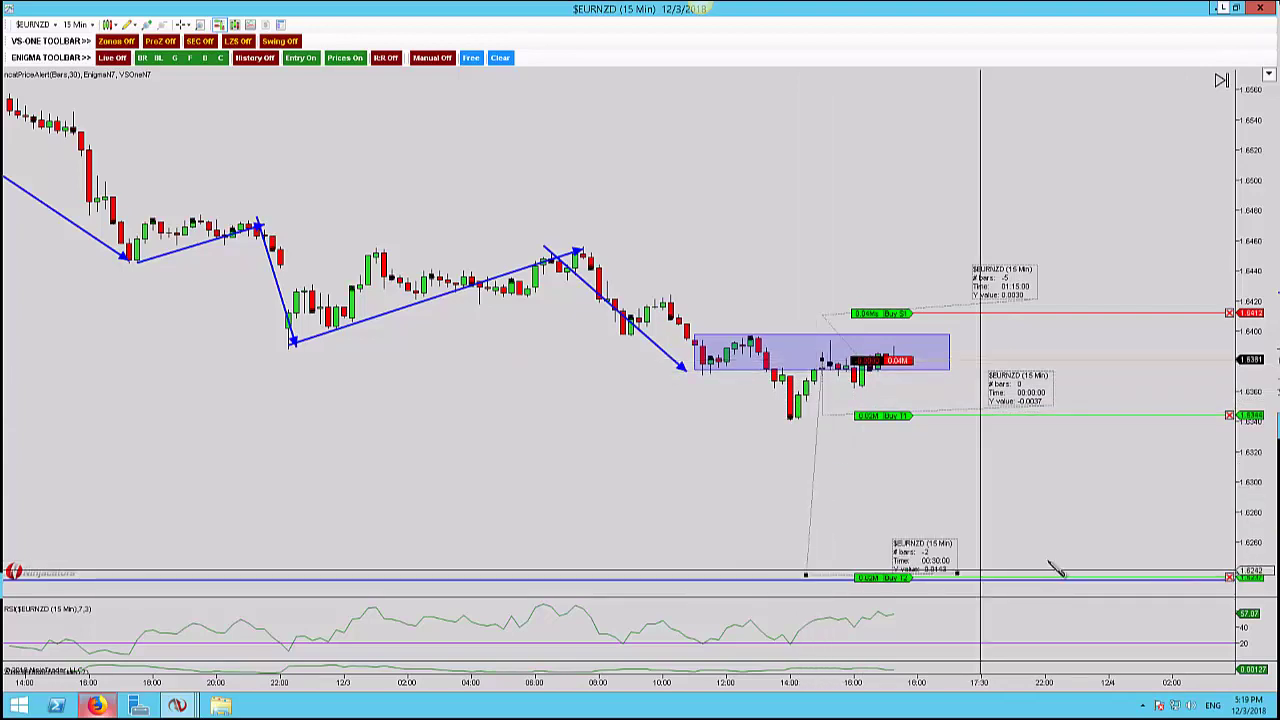
pyautogui.click(1117, 511)
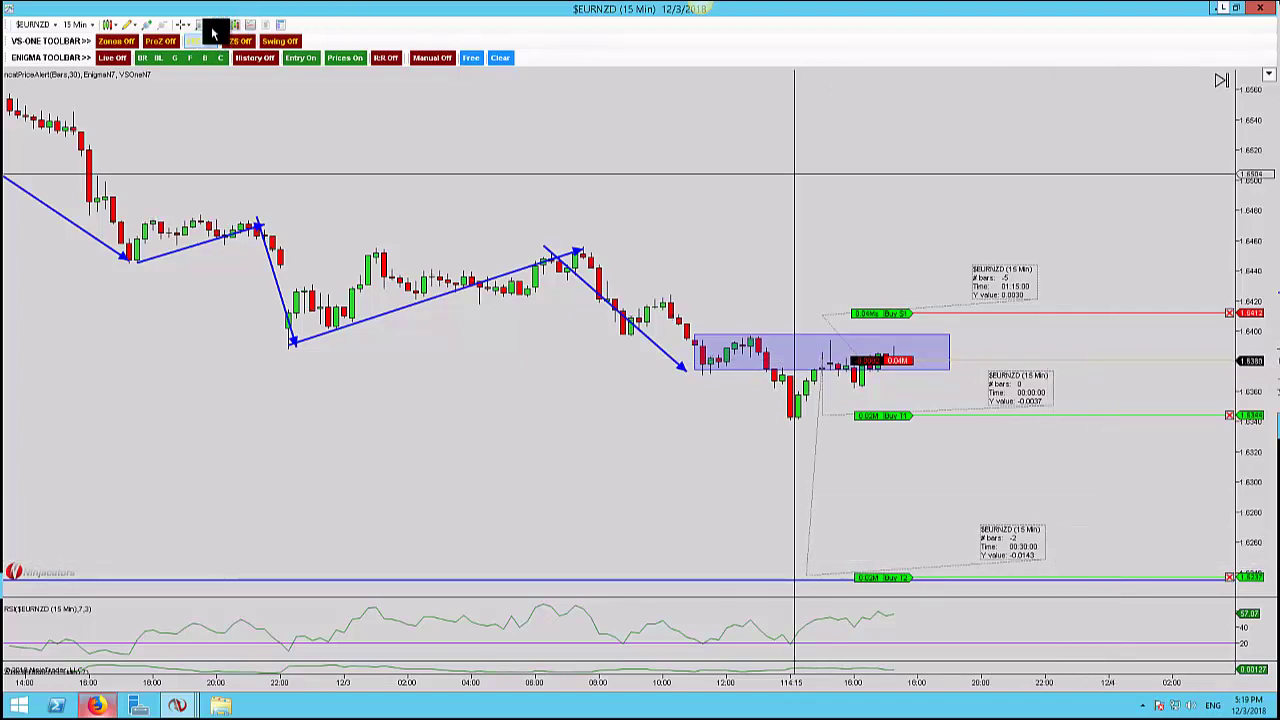
# - Switch the EURNZD chart to the 1440-minute interval, show more price history, and turn off the Zones and PreZ overlays
pyautogui.write('1440')
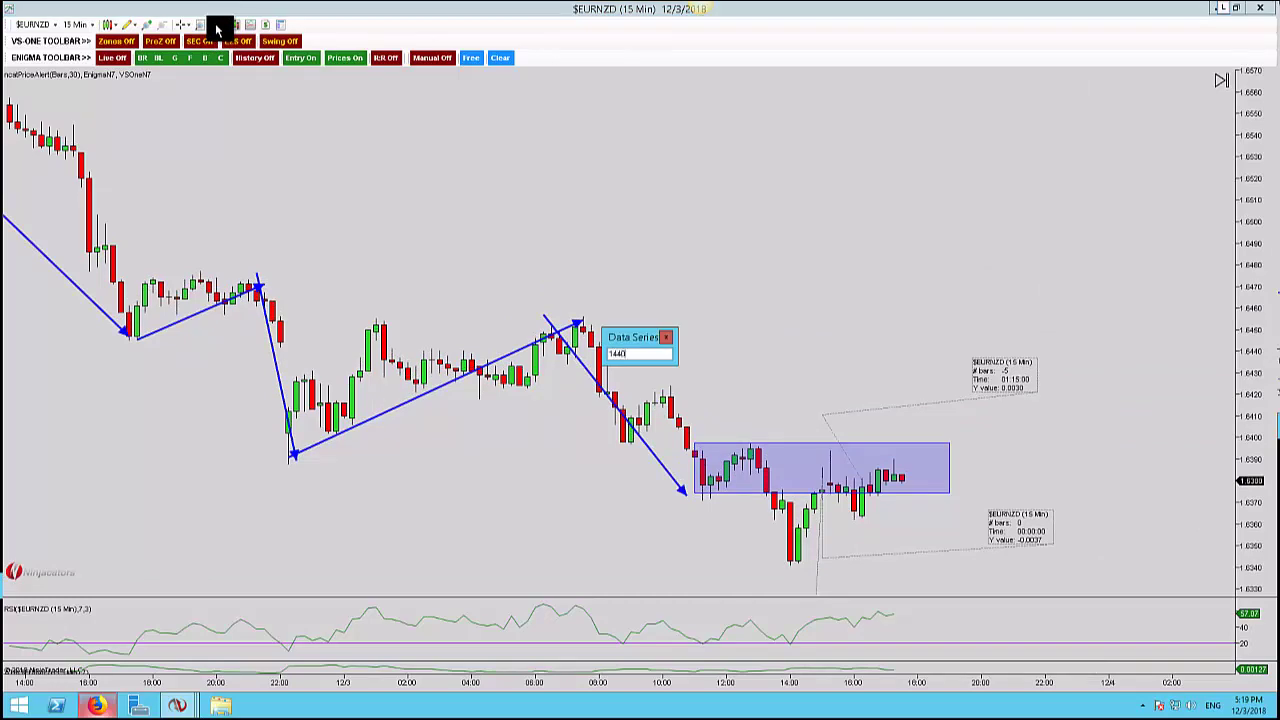
pyautogui.press('Return')
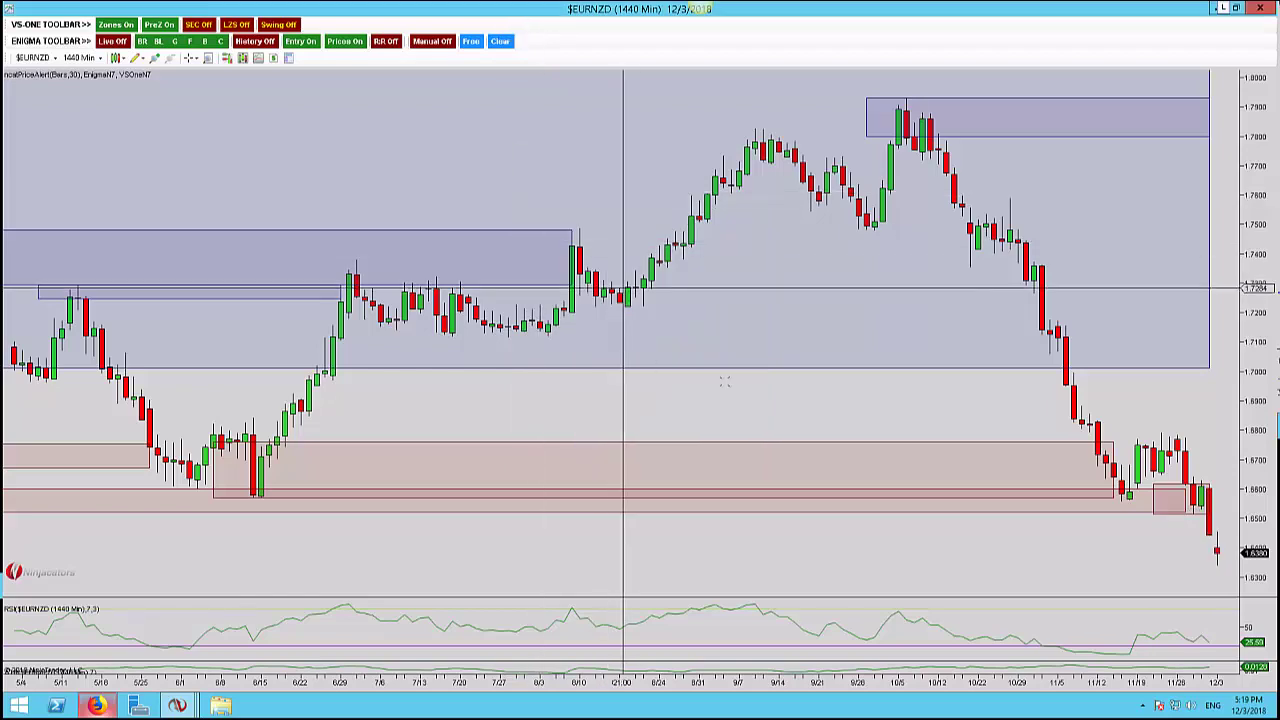
pyautogui.hotkey('ctrl', 'Down')
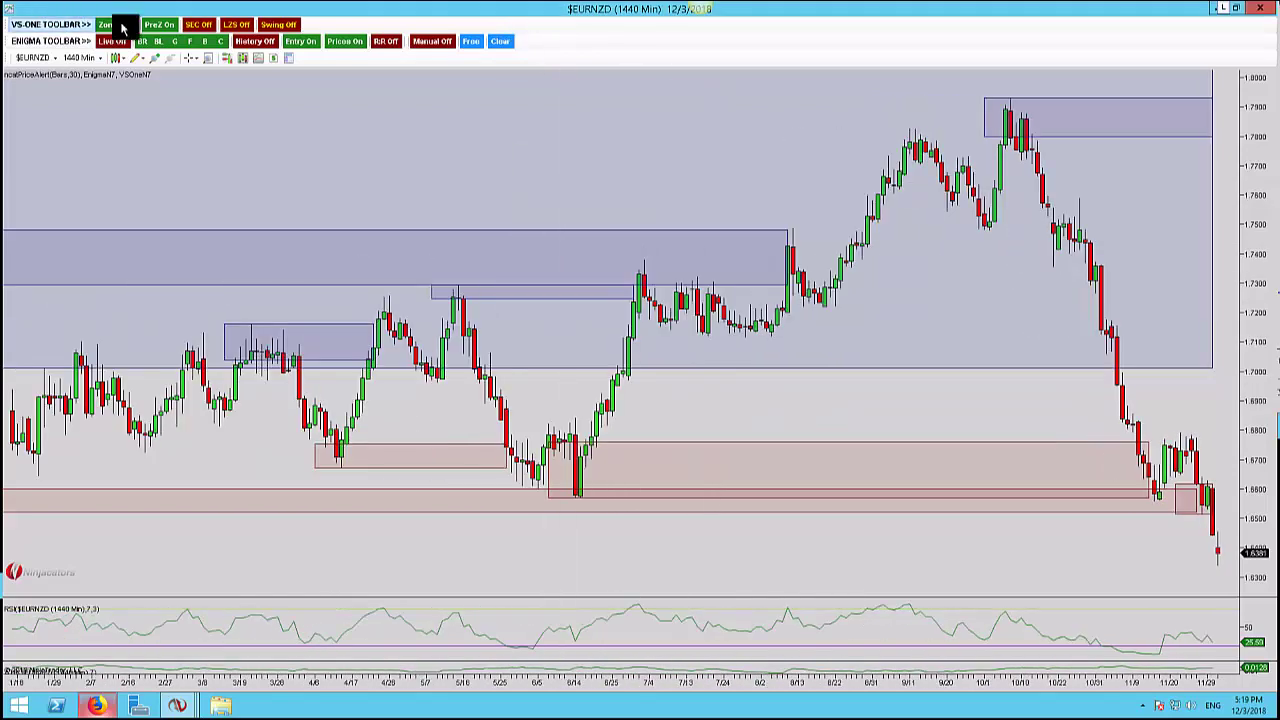
pyautogui.click(118, 24)
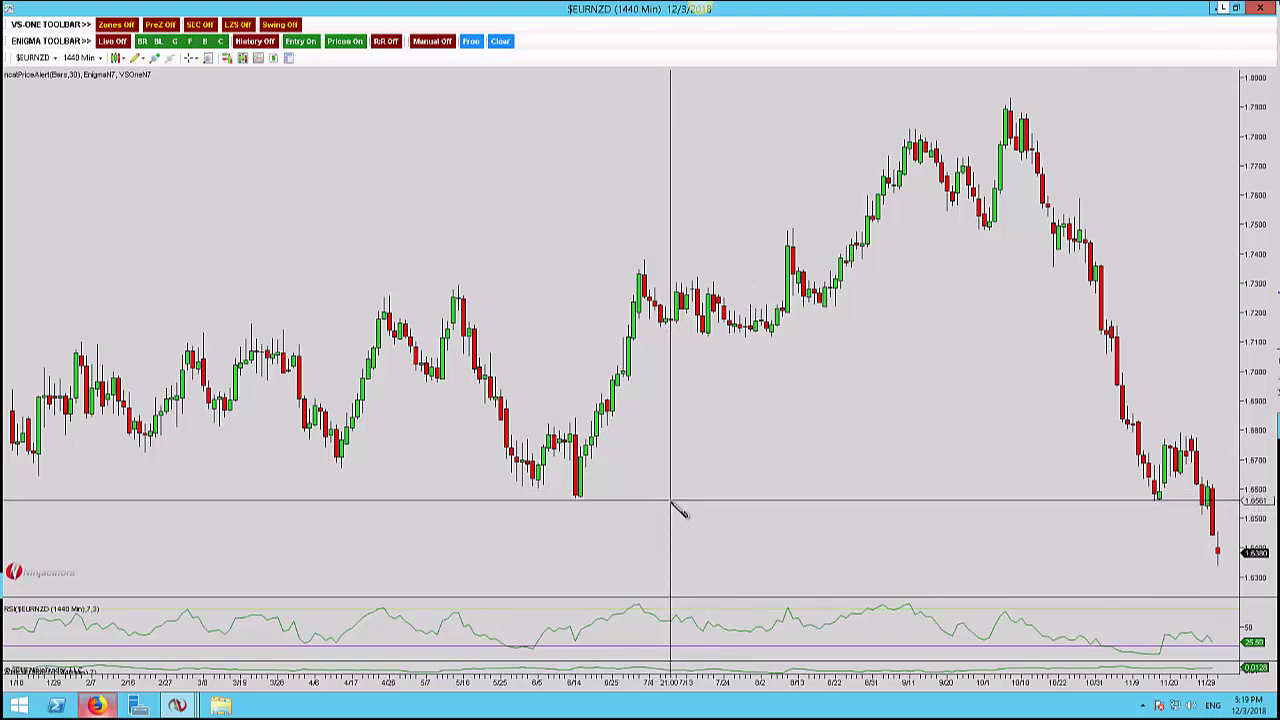
# - Draw a horizontal support line at about 1.6561 and place up arrows below the November, June and January lows touching it
pyautogui.hotkey('alt', 'Up')
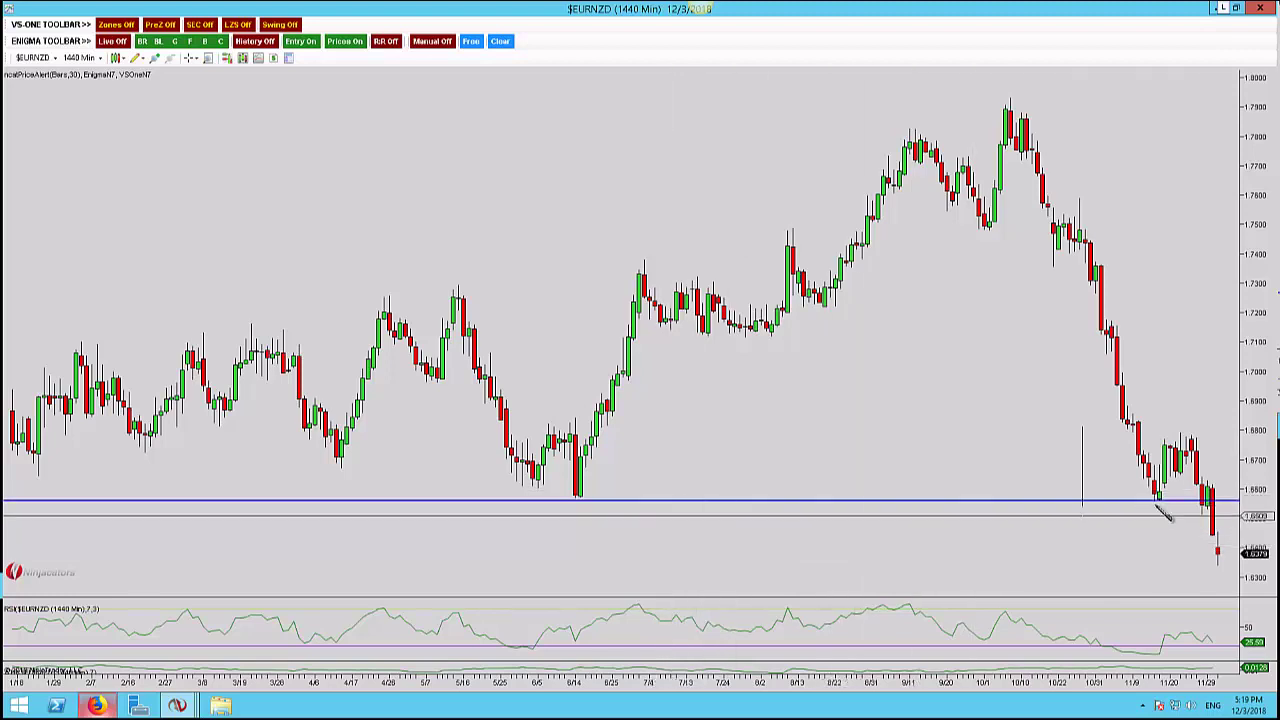
pyautogui.click(1155, 504)
pyautogui.hotkey('alt', 'Up')
pyautogui.click(562, 498)
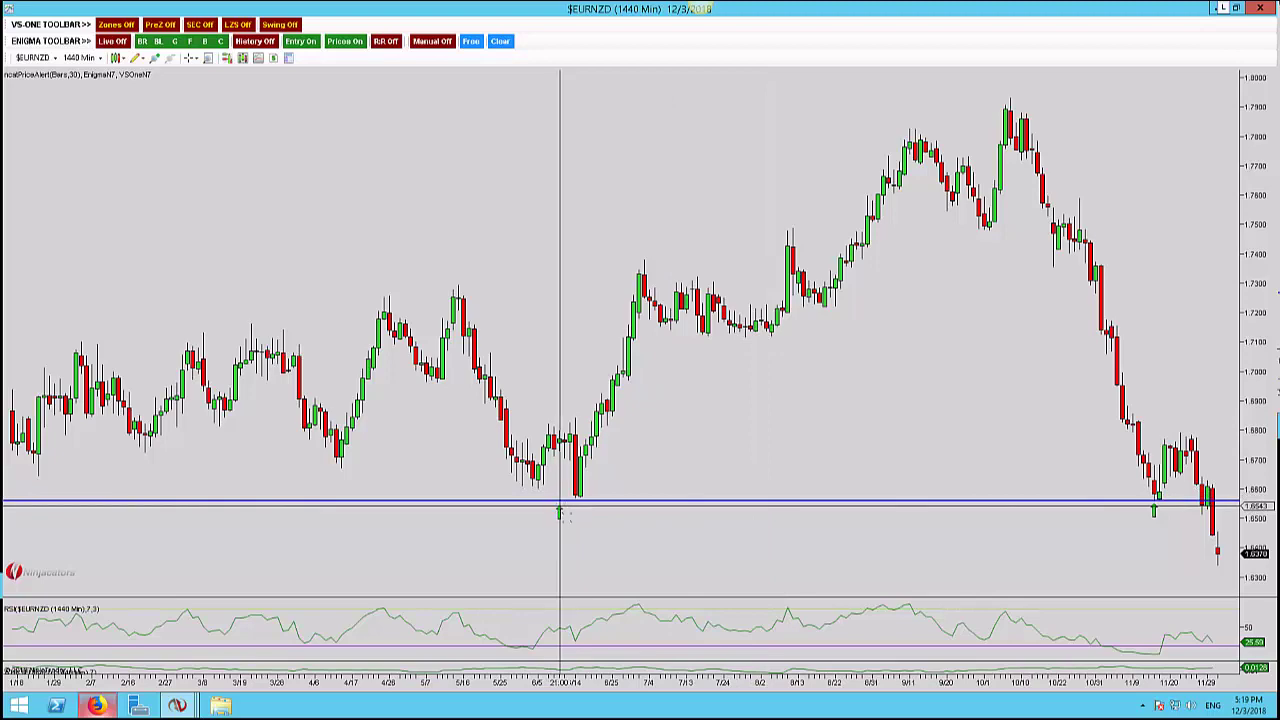
pyautogui.scroll(-4, 580, 527)
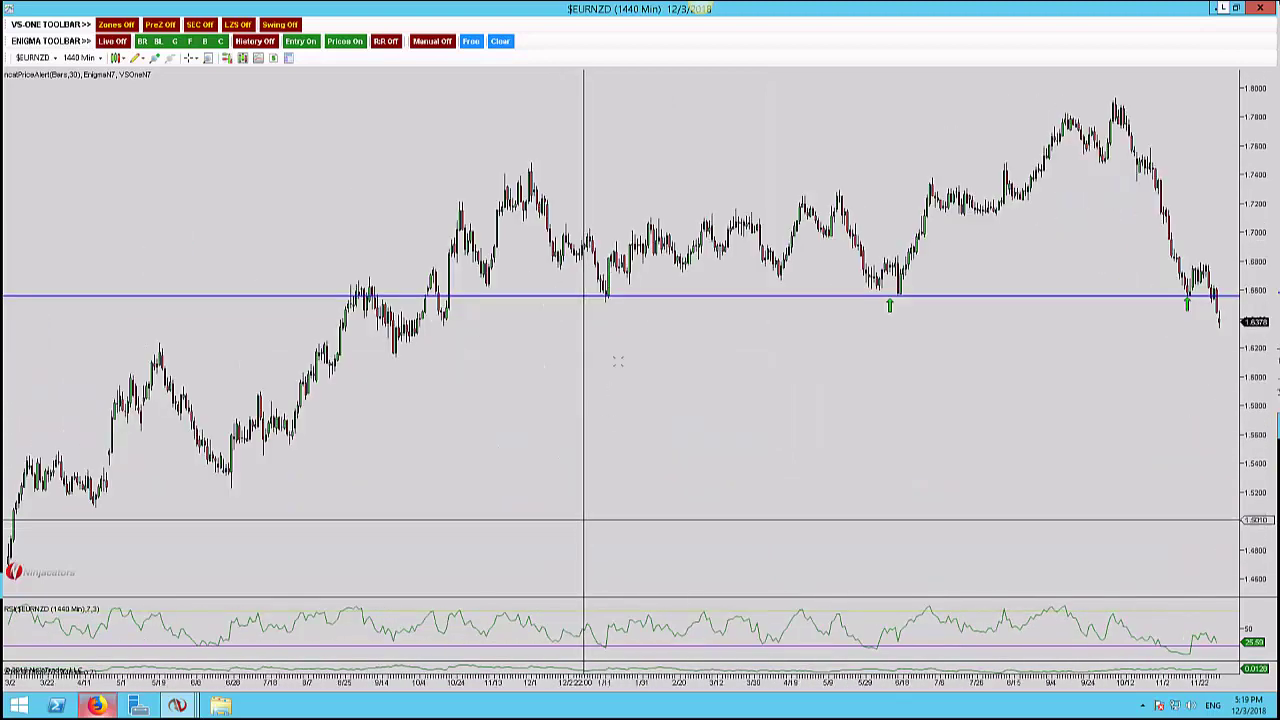
pyautogui.click(616, 318)
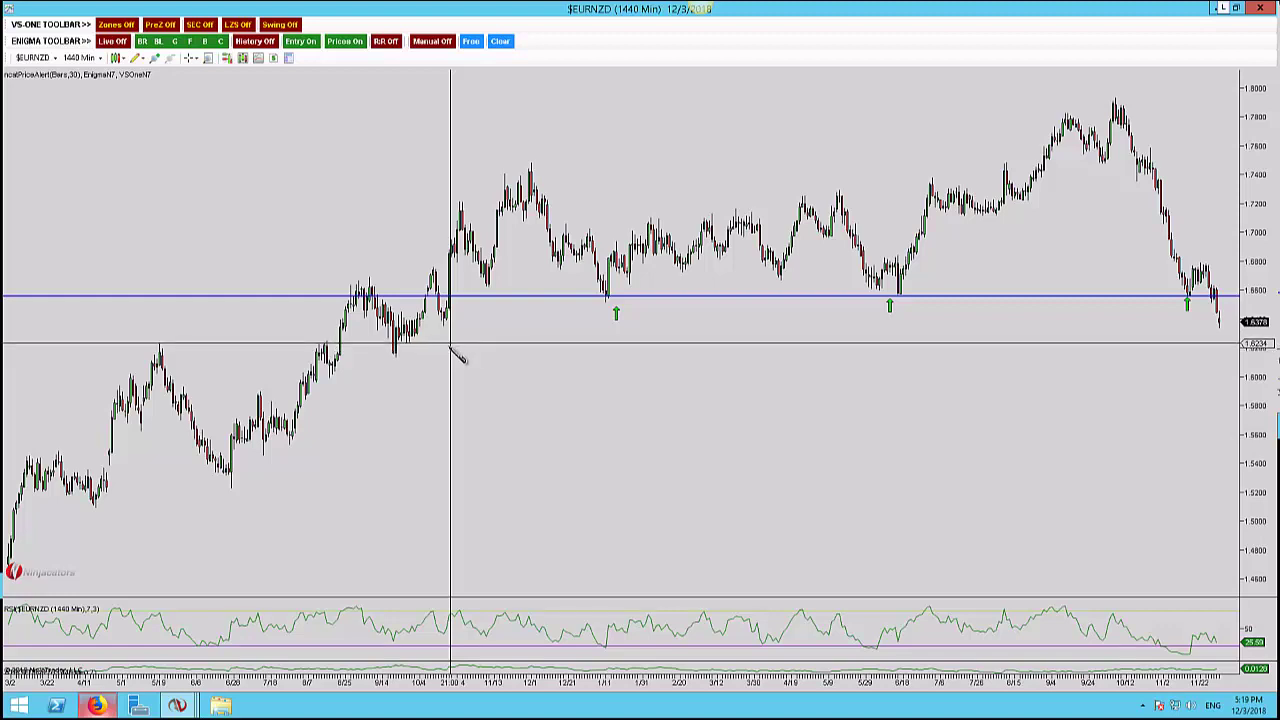
# - Draw a second horizontal line at about 1.62, with a down arrow above the earlier peak and up arrows below the two following lows
pyautogui.hotkey('alt', 'F3')
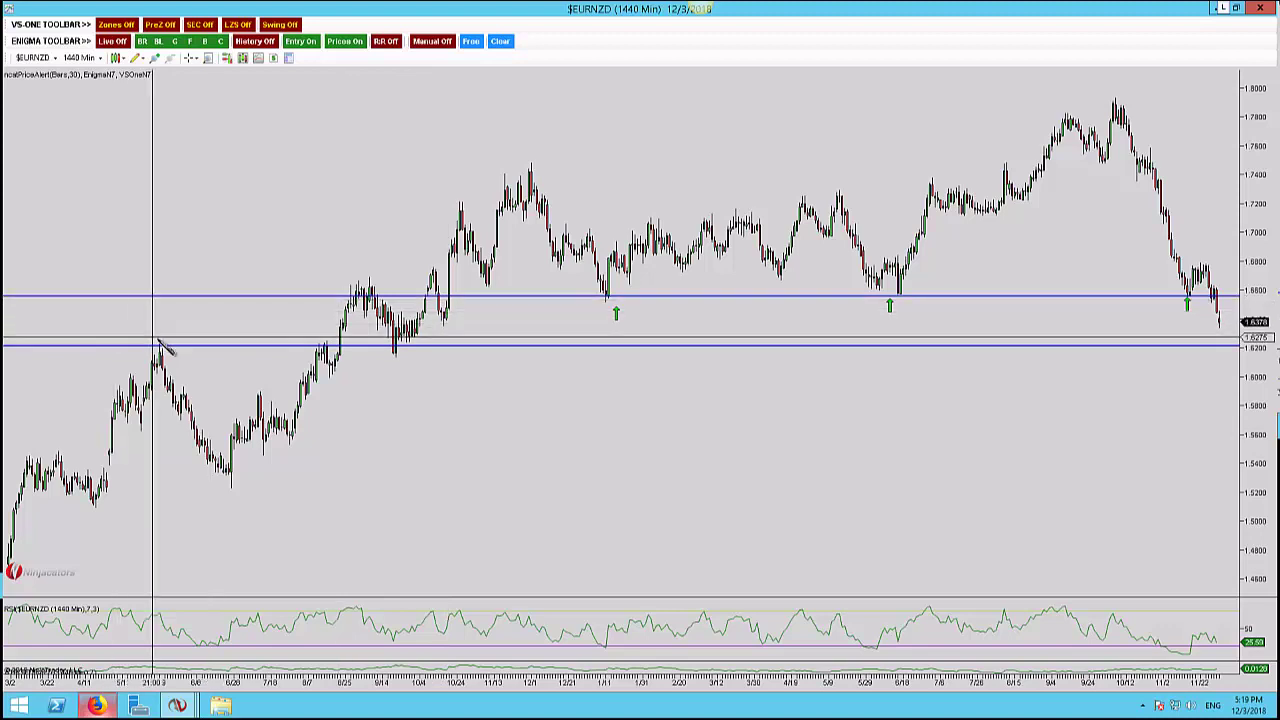
pyautogui.click(156, 338)
pyautogui.hotkey('alt', 'F2')
pyautogui.click(322, 381)
pyautogui.hotkey('alt', 'F2')
pyautogui.click(411, 362)
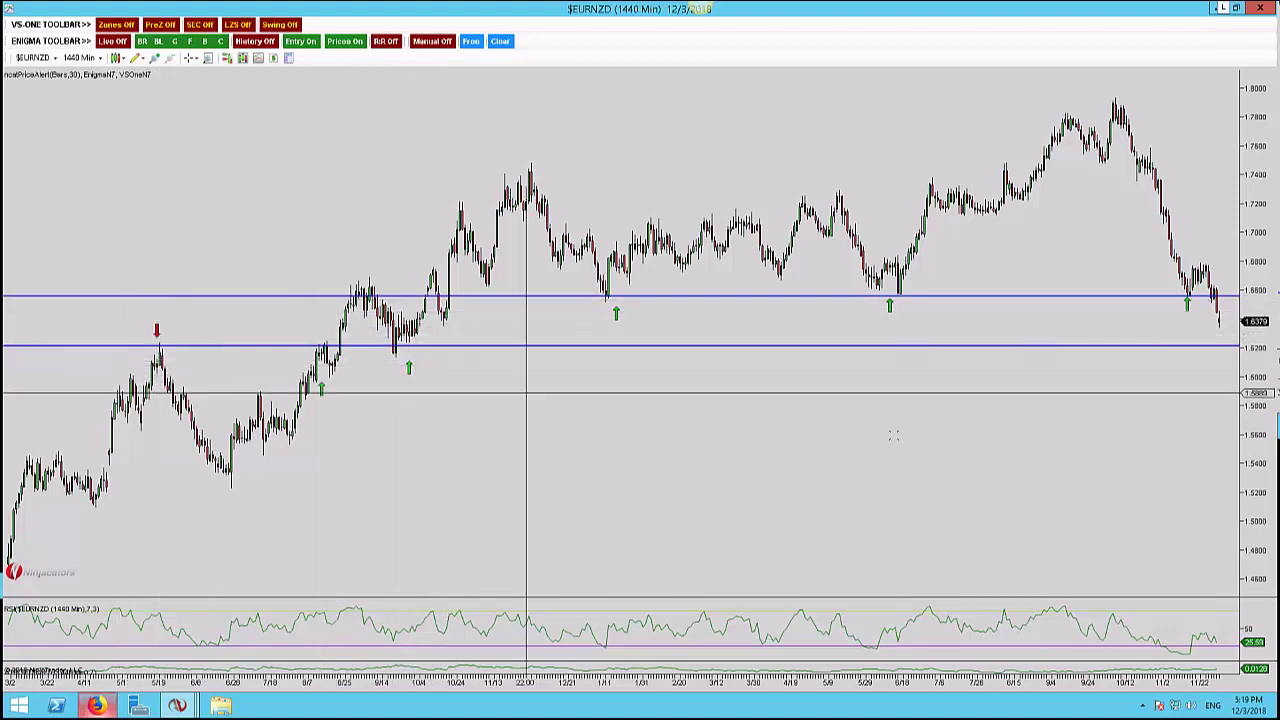
# - Move the second profit target order to 1.6214, near the lower horizontal support line
pyautogui.moveTo(892, 437); pyautogui.dragTo(841, 437)
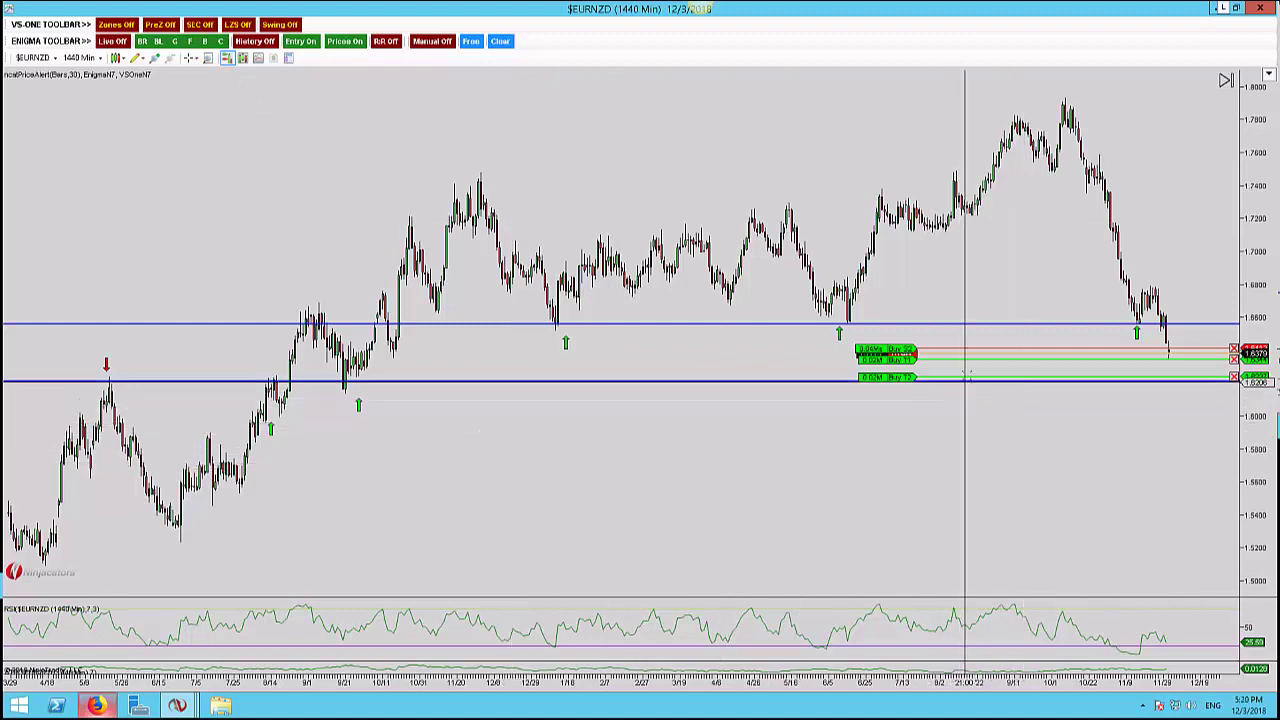
pyautogui.moveTo(966, 376); pyautogui.dragTo(968, 386)
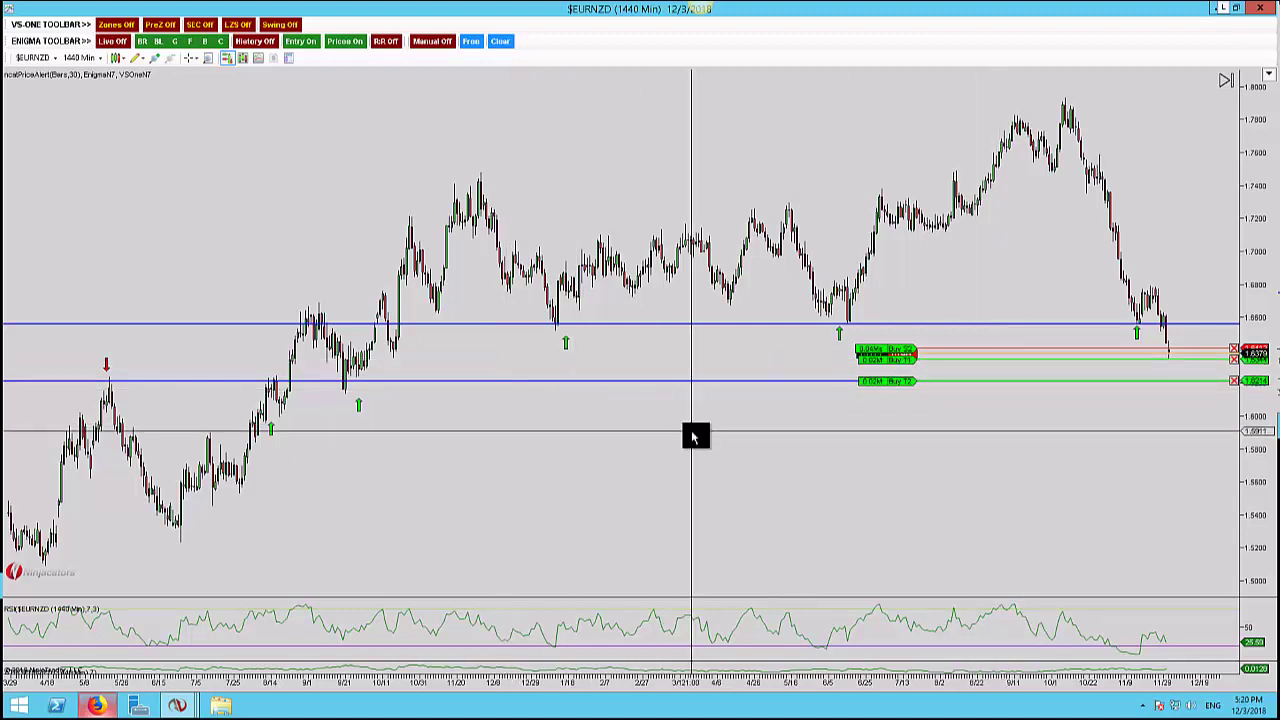
# - Switch the chart to the 240-minute interval and turn off the Zones and PreZ overlays
pyautogui.write('240')
pyautogui.press('Return')
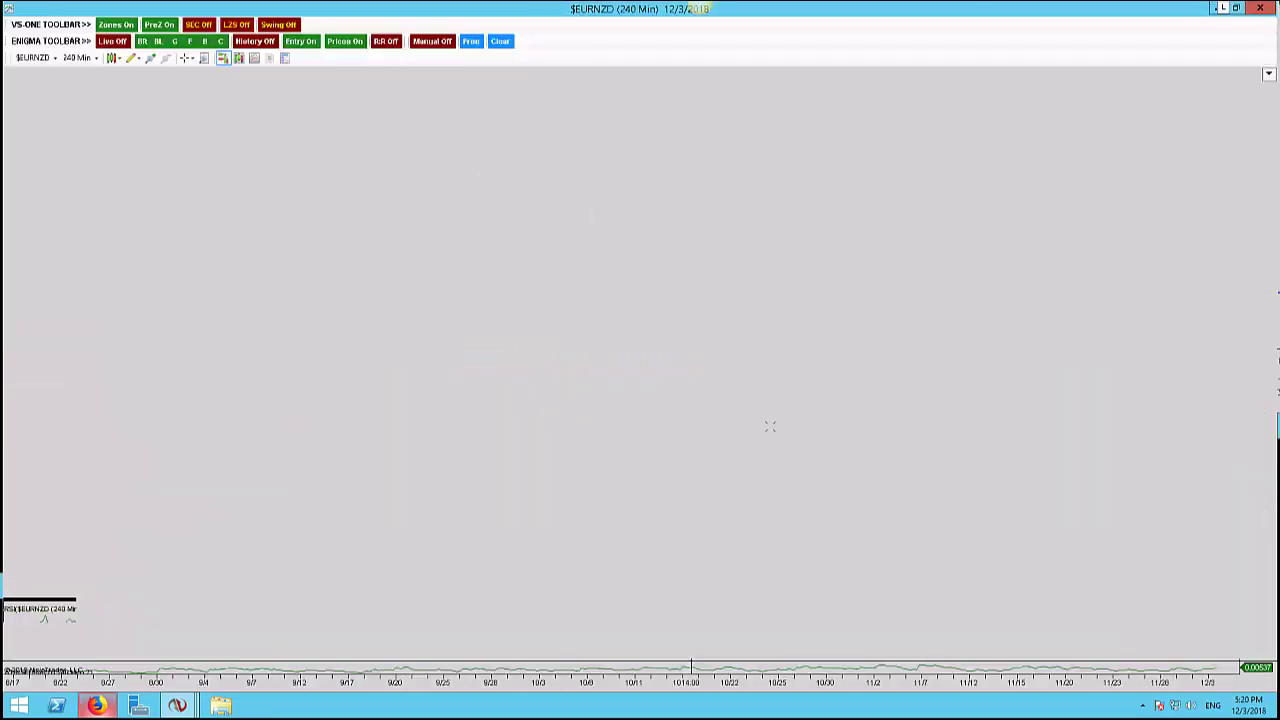
pyautogui.click(110, 24)
pyautogui.scroll(6, 771, 271)
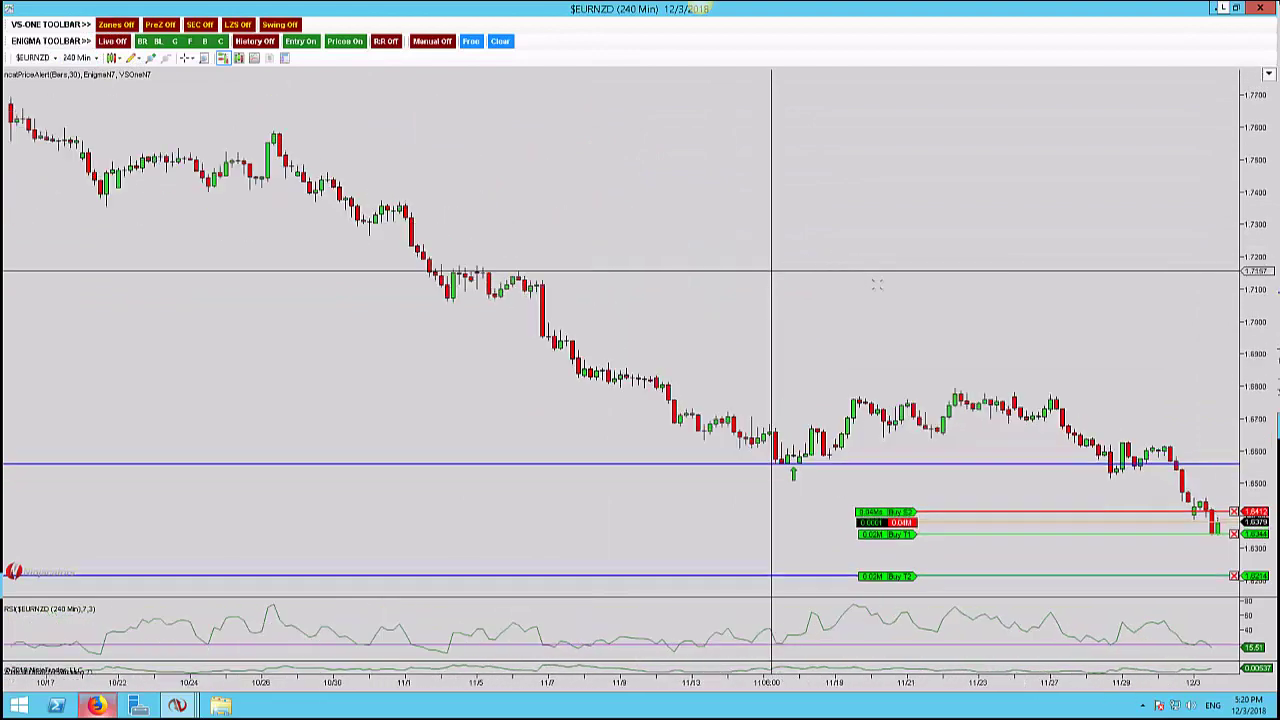
# - Trace the recent downtrend swings with arrows and draw a rectangle marking the resistance zone around 1.6400
pyautogui.scroll(4, 771, 271)
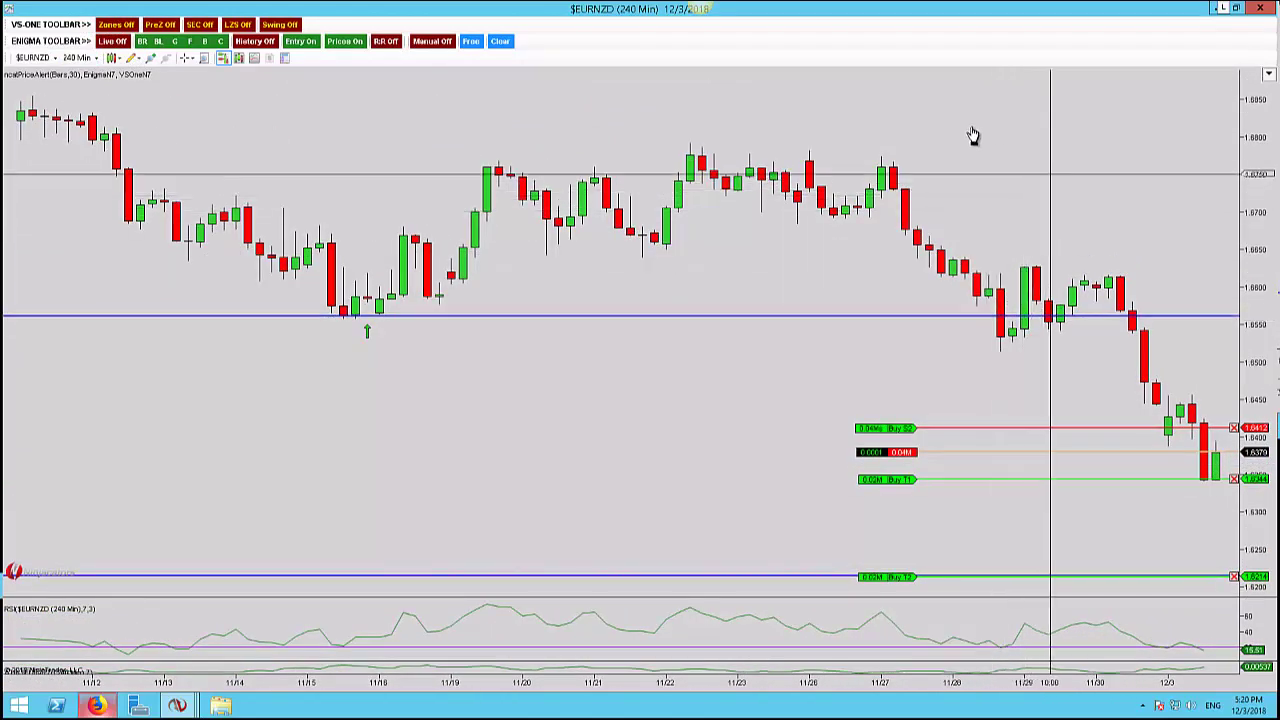
pyautogui.scroll(-1, 1034, 246)
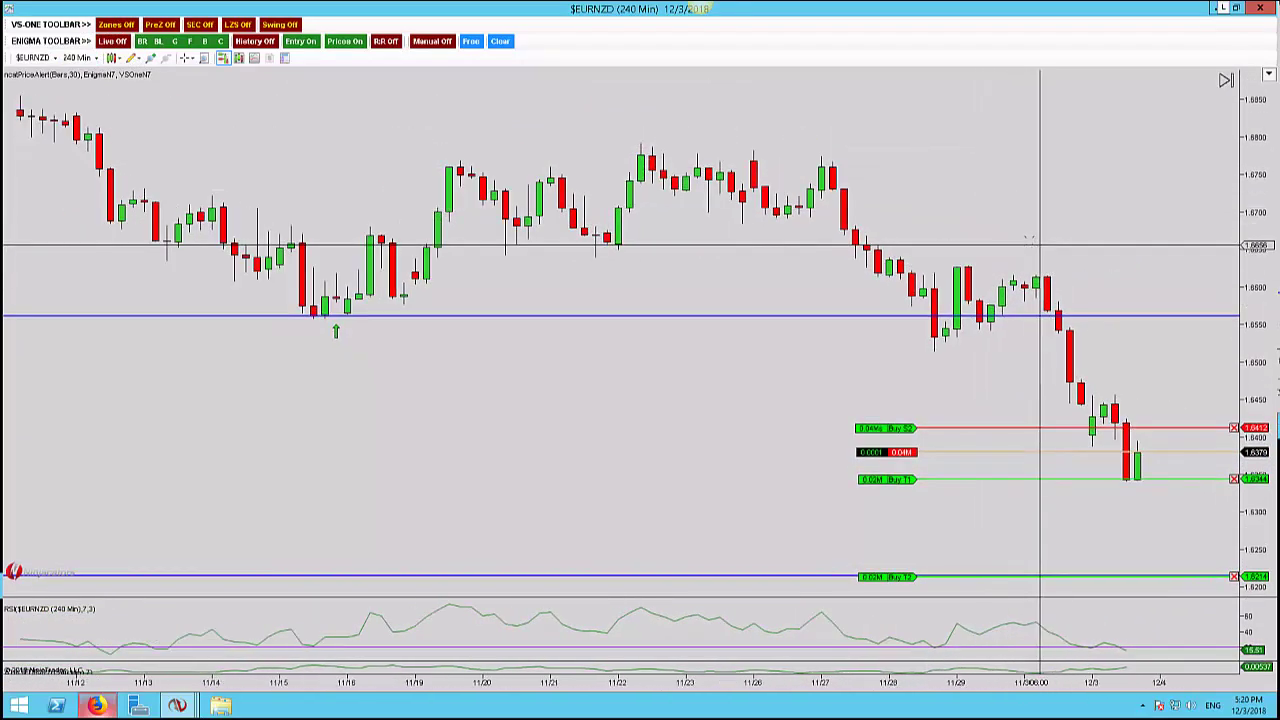
pyautogui.moveTo(664, 152)
pyautogui.mouseDown()
pyautogui.moveTo(823, 274)
pyautogui.moveTo(945, 340)
pyautogui.moveTo(930, 338)
pyautogui.moveTo(1030, 275)
pyautogui.moveTo(1078, 442)
pyautogui.moveTo(1108, 392)
pyautogui.moveTo(1182, 447)
pyautogui.mouseUp()
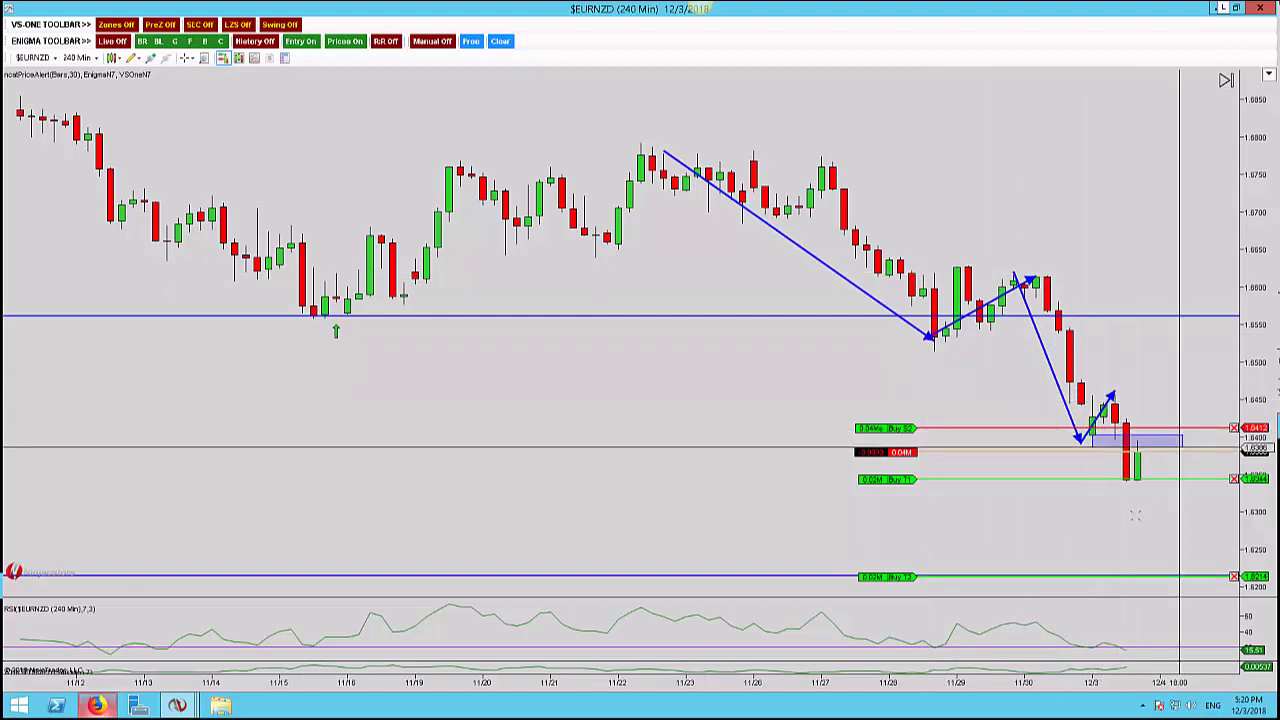
# - Check the 60-minute chart and switch to the 15-minute interval, showing more price history with the Zones and PreZ overlays turned off
pyautogui.write('60')
pyautogui.press('Return')
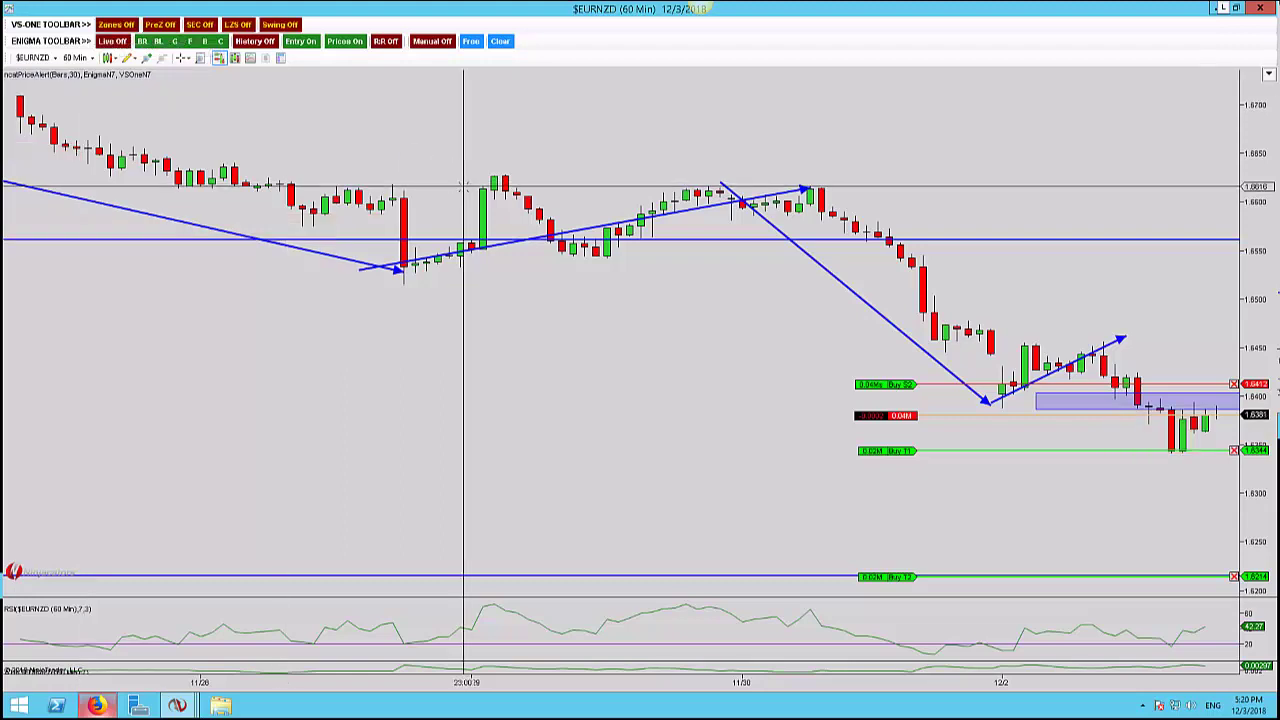
pyautogui.write('15')
pyautogui.press('Return')
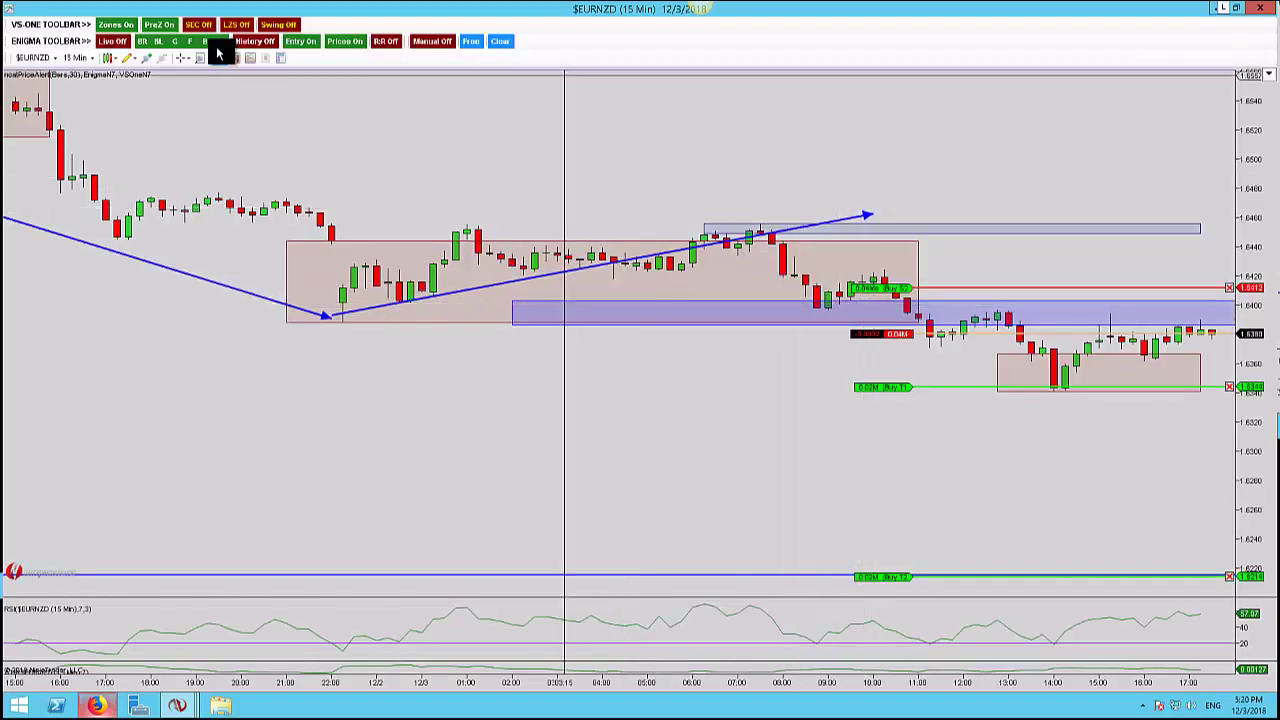
pyautogui.hotkey('ctrl', 'Down')
pyautogui.hotkey('ctrl', 'Down')
pyautogui.hotkey('ctrl', 'Down')
pyautogui.hotkey('ctrl', 'Down')
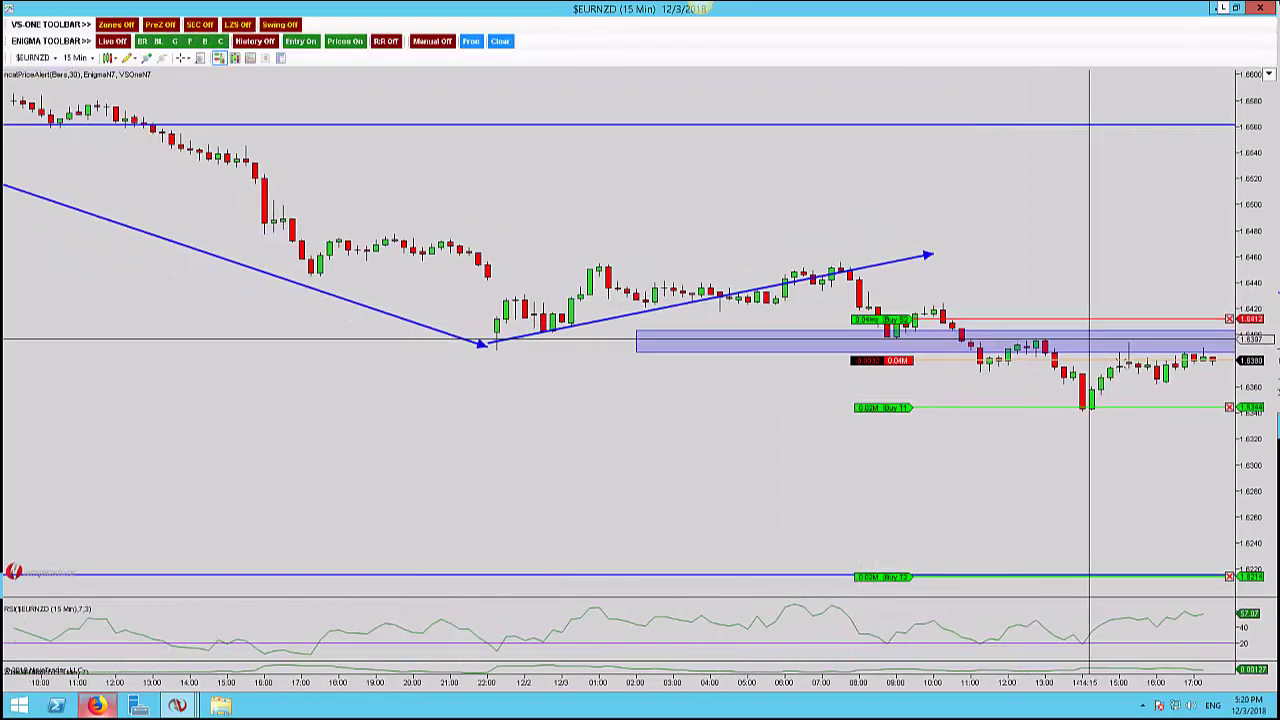
pyautogui.moveTo(971, 267); pyautogui.dragTo(1046, 271)
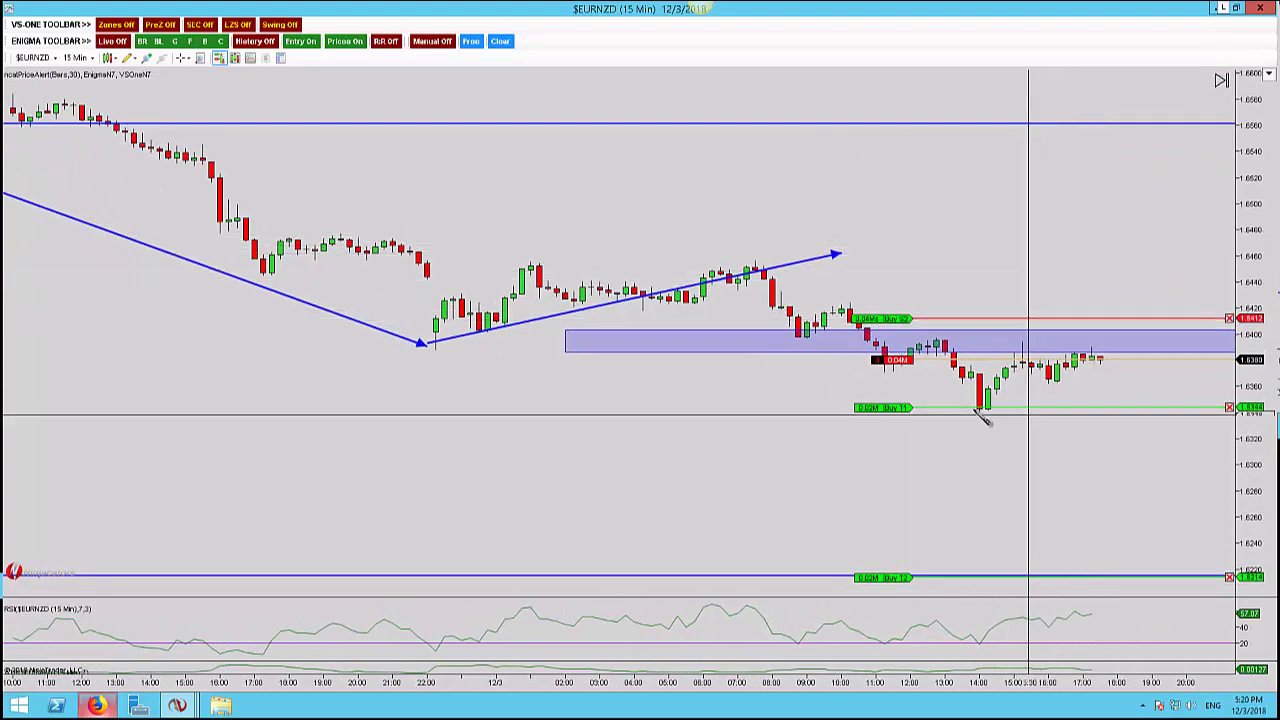
# - Measure the price distance from the short entry to the second profit target with a ruler, replacing the ruler that starts at the first target
pyautogui.click(970, 580)
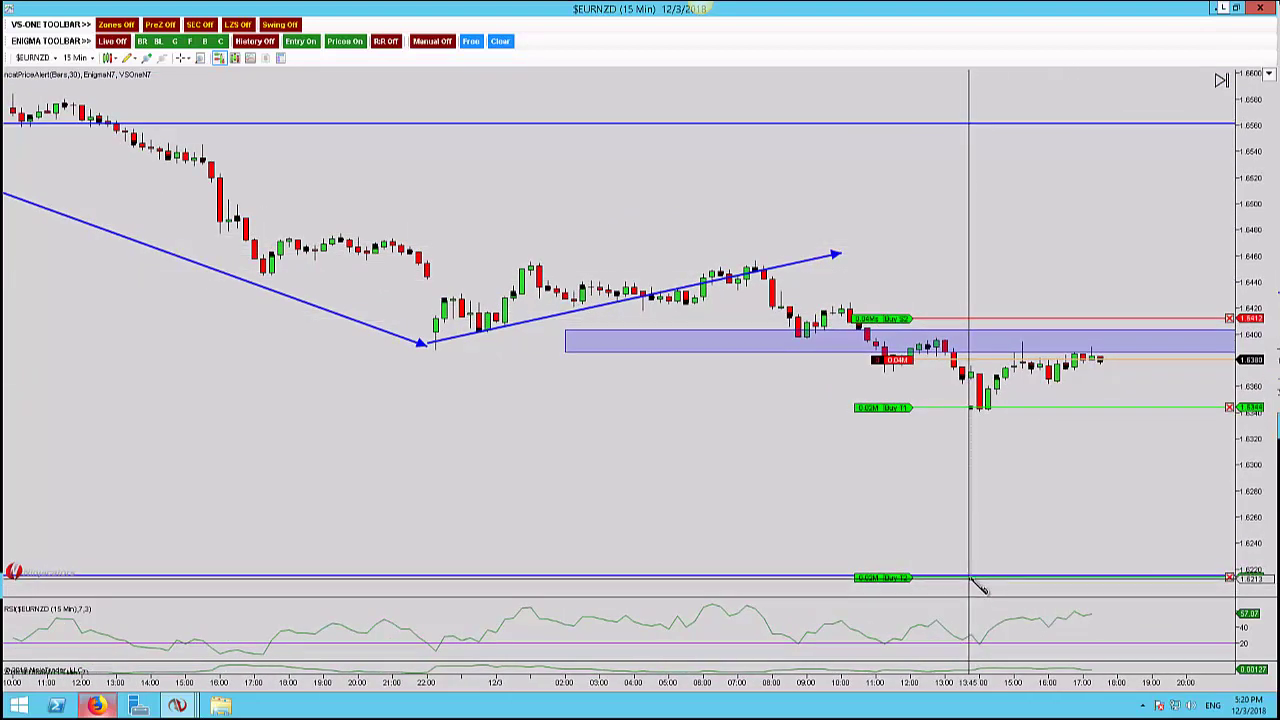
pyautogui.click(1047, 563)
pyautogui.click(1213, 546)
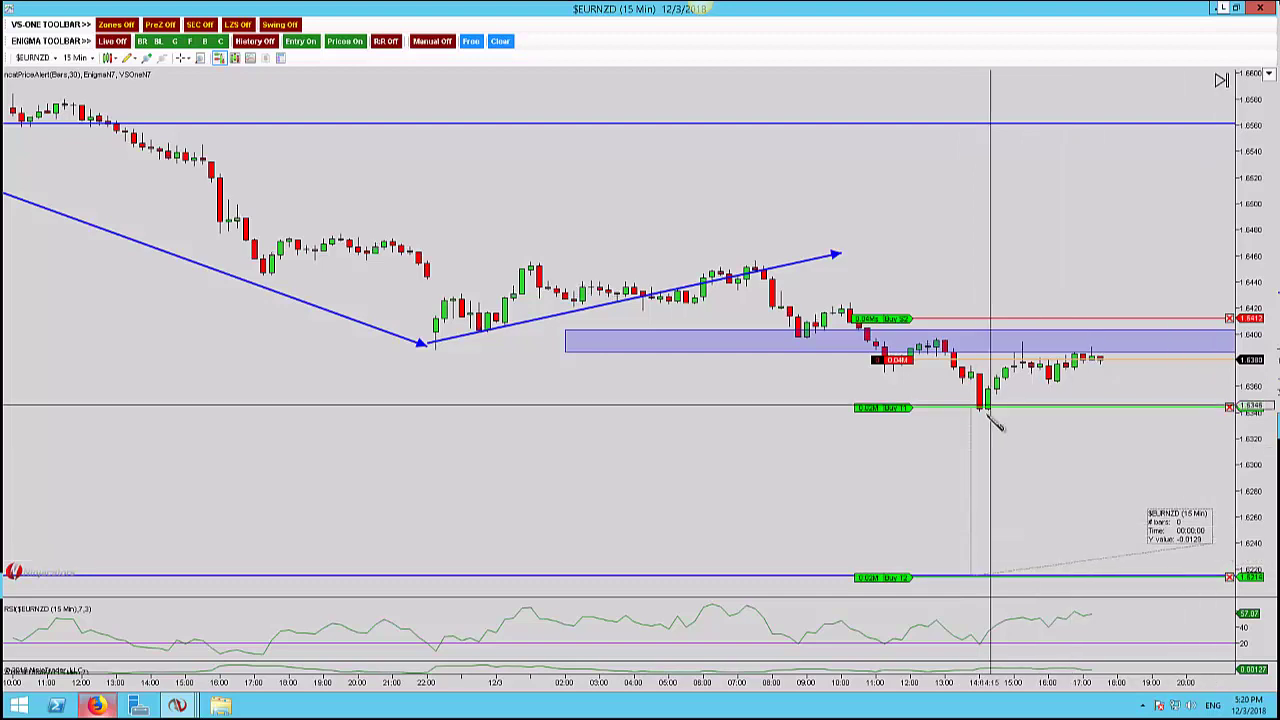
pyautogui.click(975, 579)
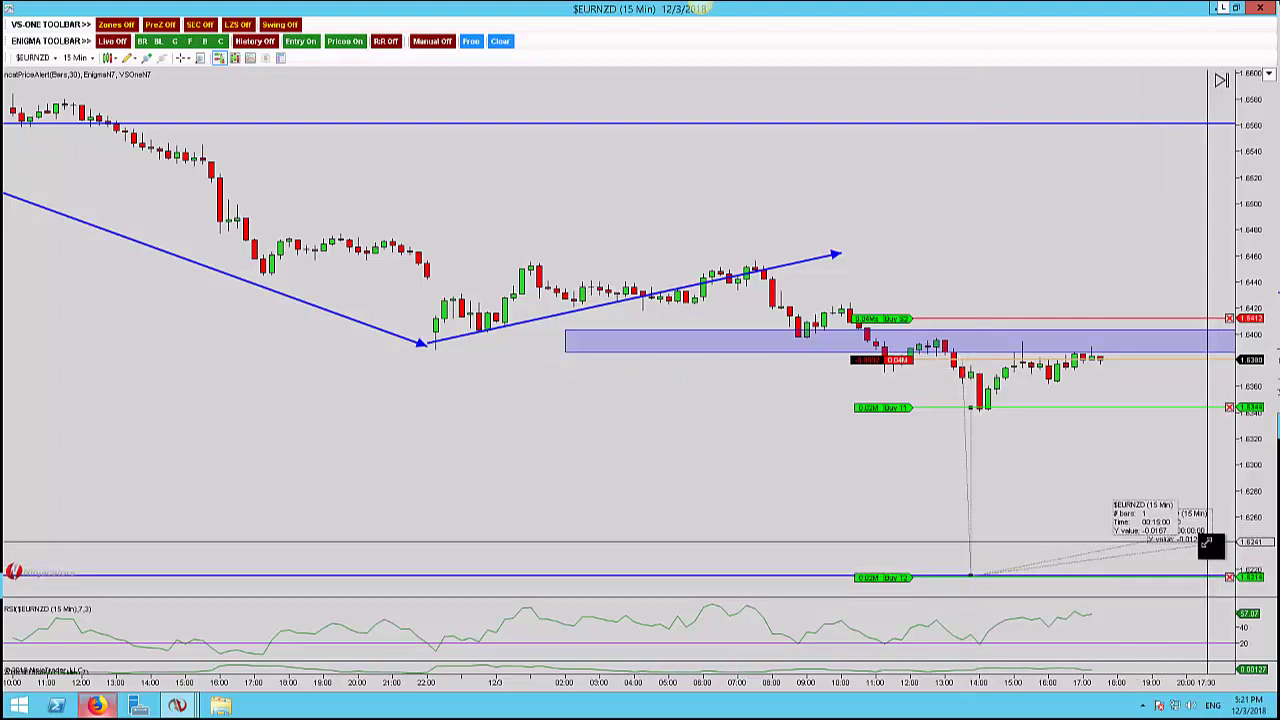
pyautogui.click(1200, 533)
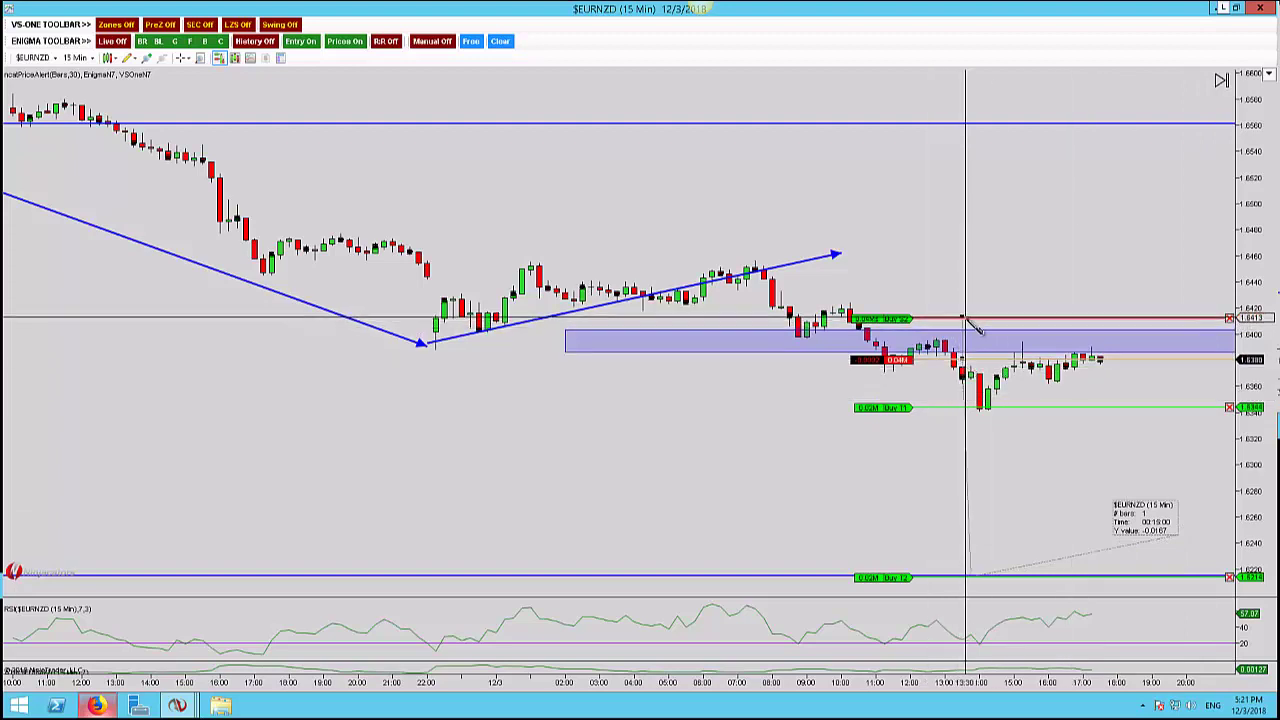
# - Add ruler measurements from the entry level to the stop and to the first profit target, placing their labels beside the recent candles
pyautogui.click(1186, 305)
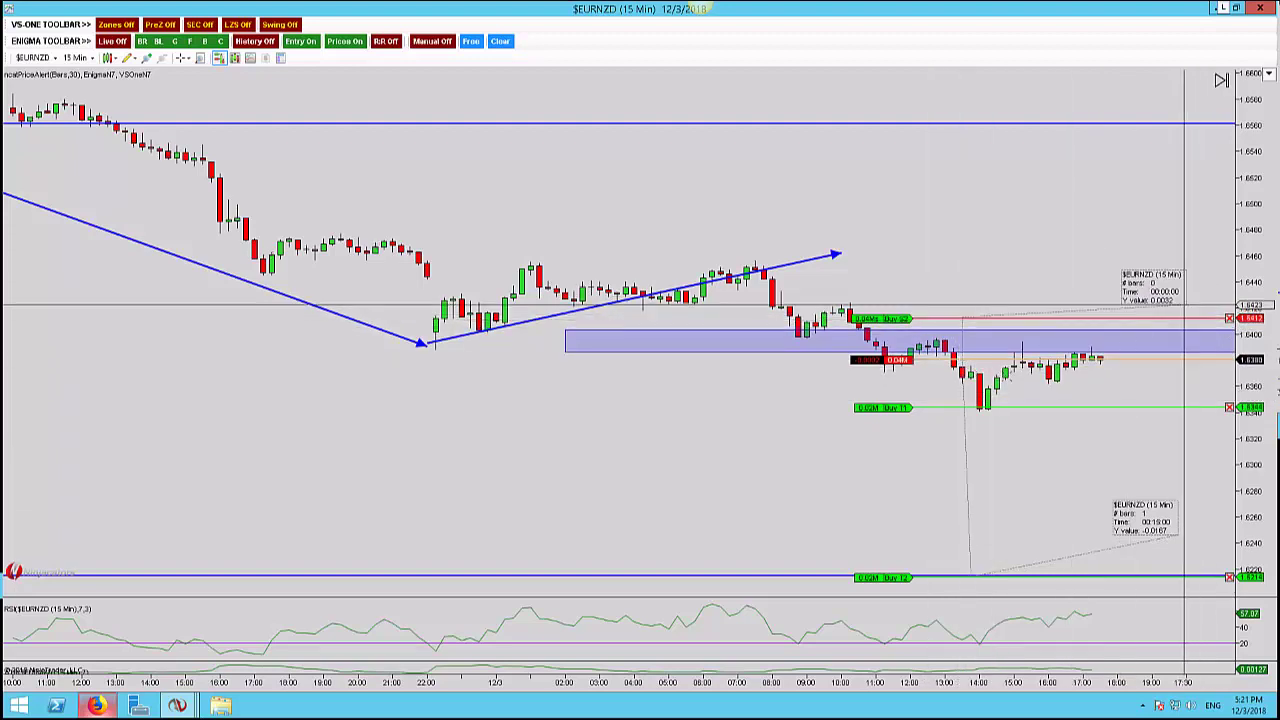
pyautogui.click(982, 408)
pyautogui.click(1190, 404)
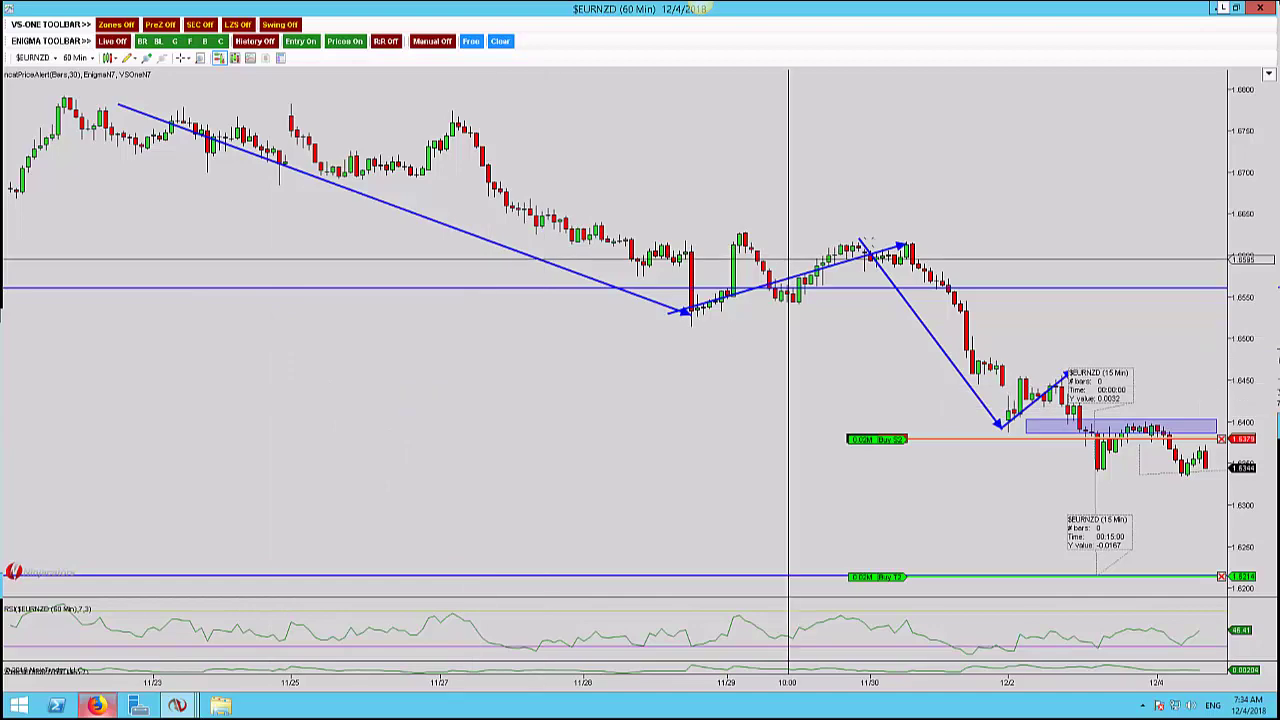
# - Examine the 60-minute EURNZD downtrend, comparing recent candles and longer price history with the resistance zone, the stop order and the remaining profit target
pyautogui.moveTo(727, 362); pyautogui.dragTo(546, 343)
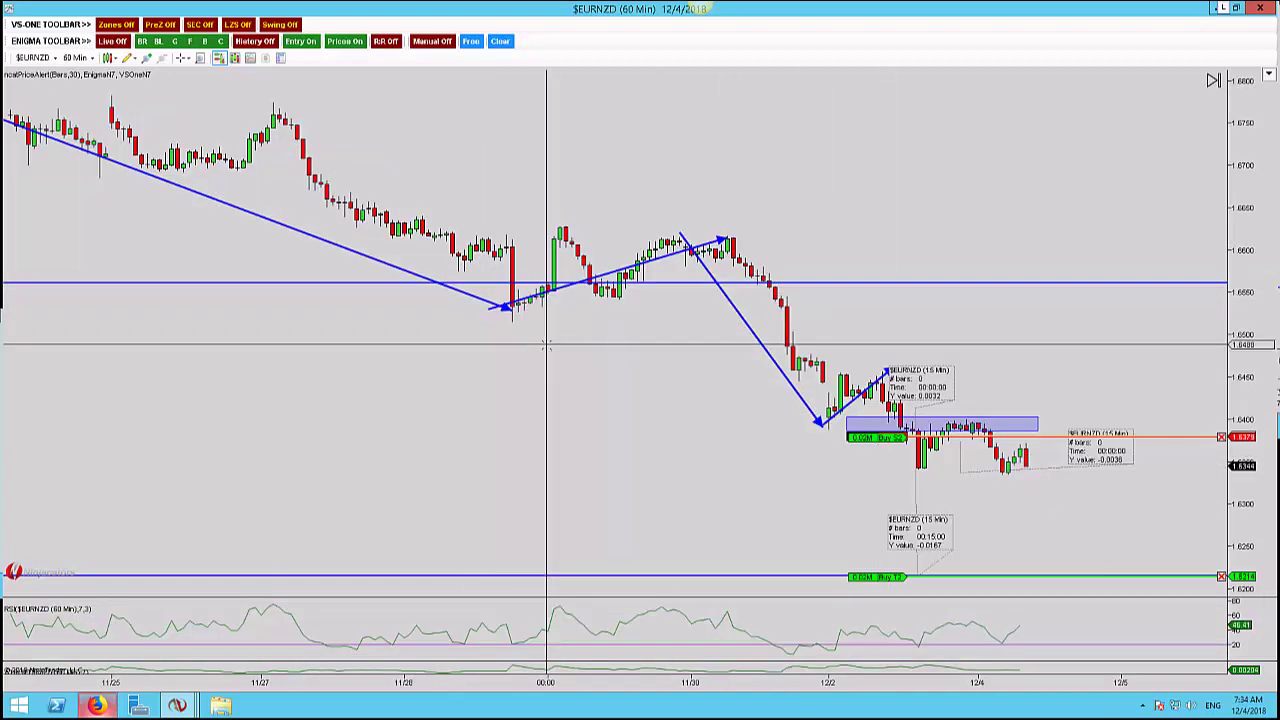
pyautogui.scroll(2, 546, 343)
pyautogui.scroll(-8, 546, 343)
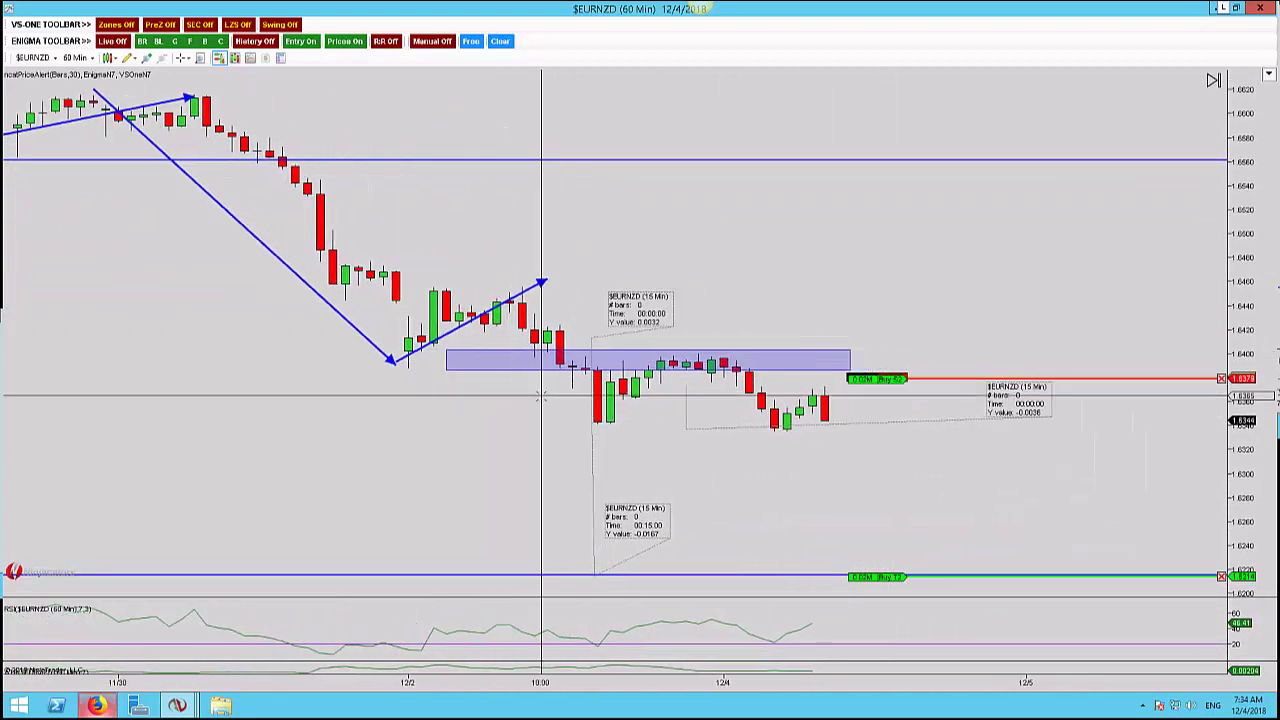
pyautogui.scroll(-3, 523, 405)
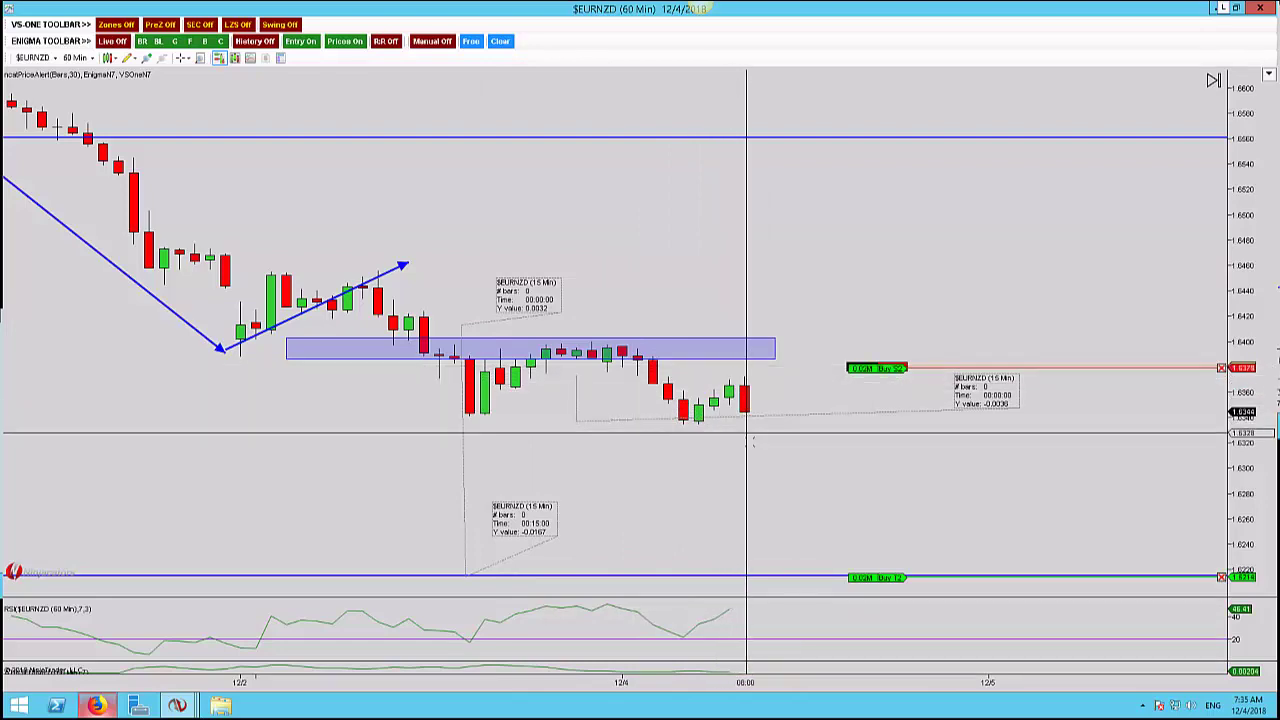
pyautogui.scroll(-5, 752, 440)
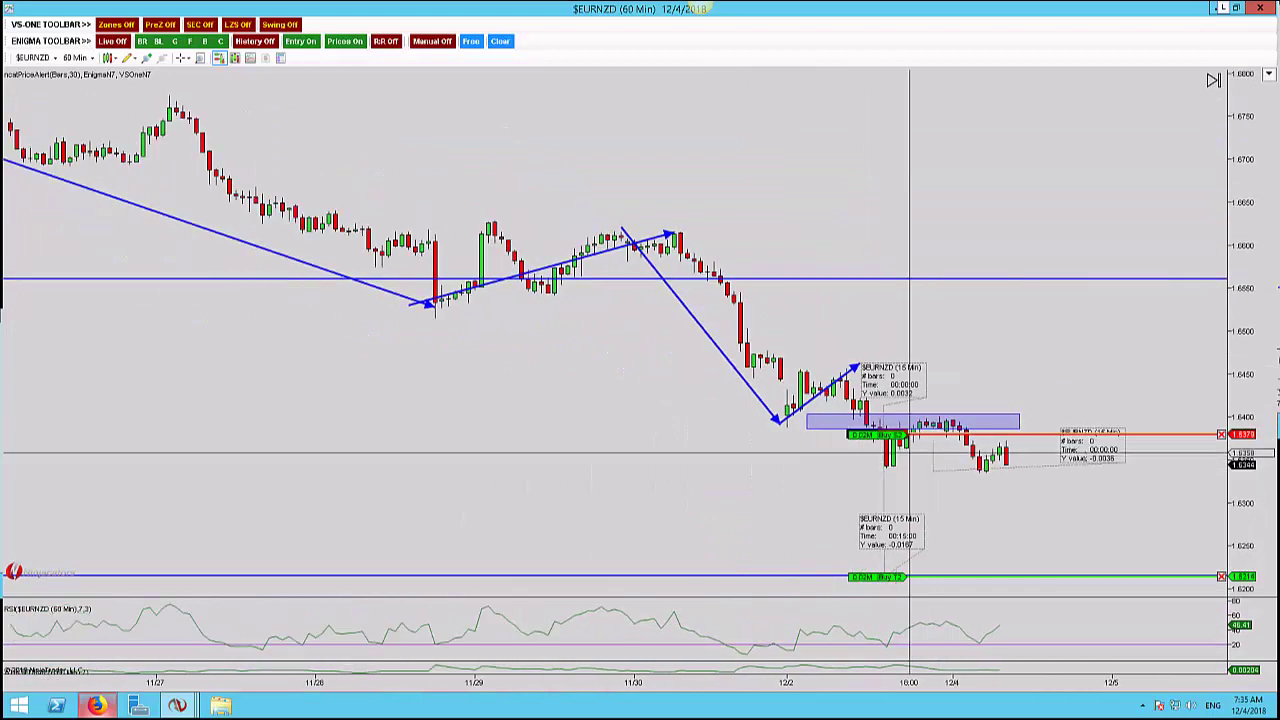
pyautogui.scroll(-1, 1030, 456)
pyautogui.scroll(-1, 1185, 475)
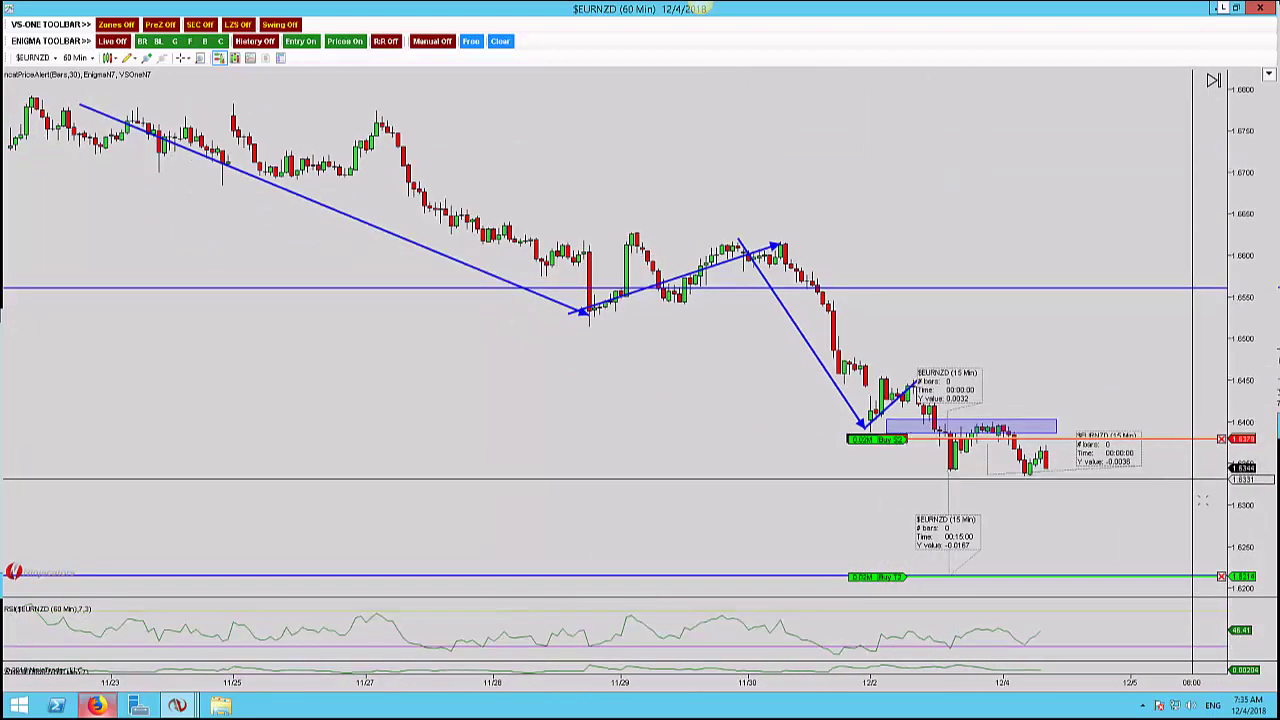
pyautogui.scroll(-4, 1203, 500)
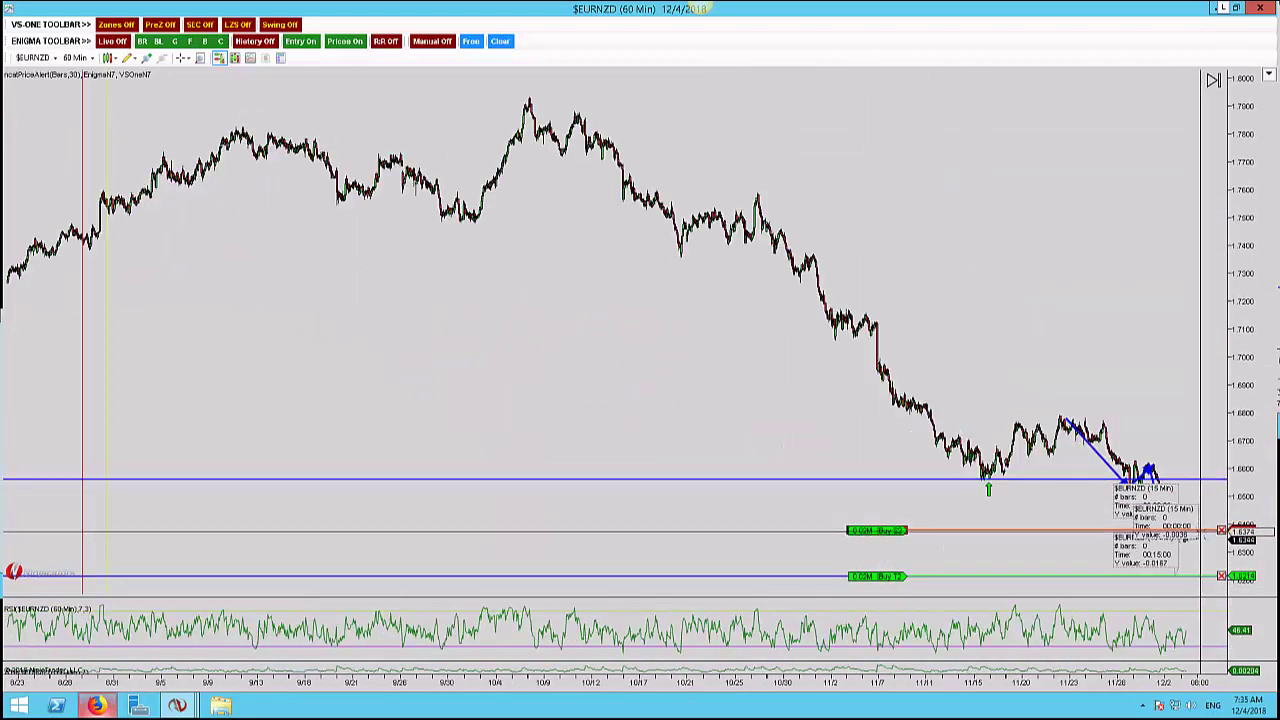
pyautogui.scroll(3, 1200, 540)
pyautogui.scroll(1, 1168, 522)
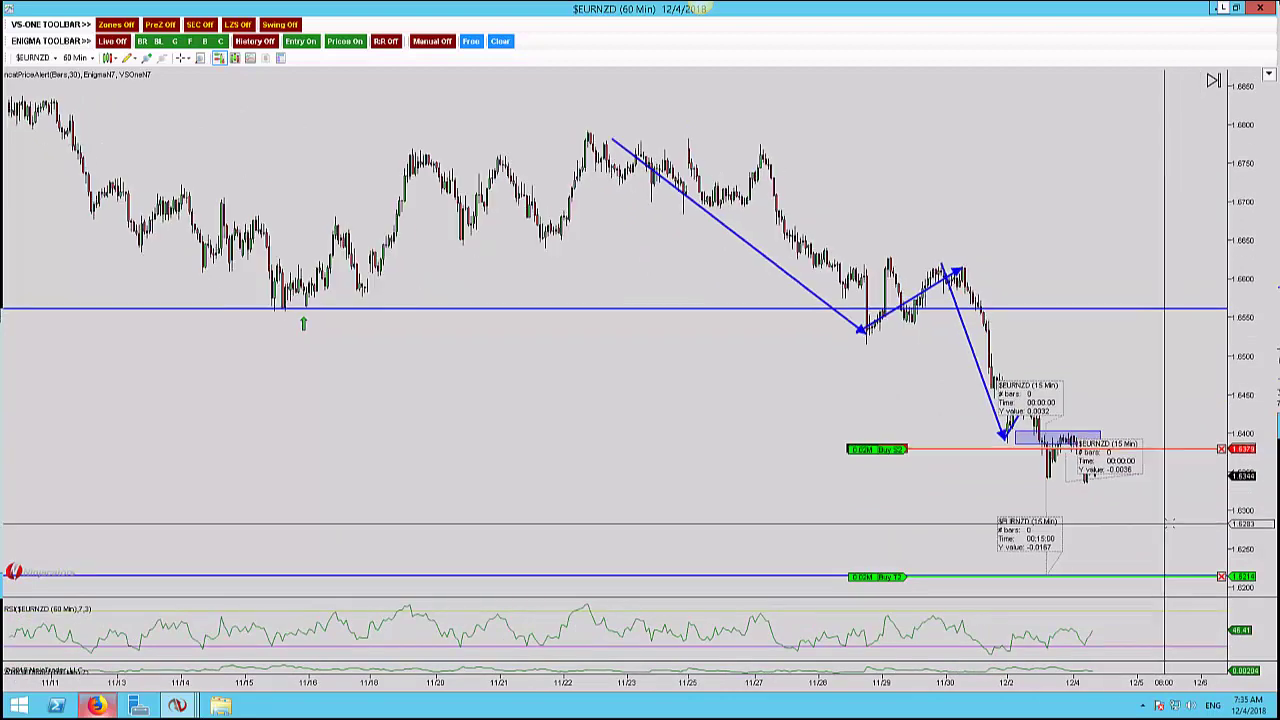
pyautogui.scroll(4, 1168, 522)
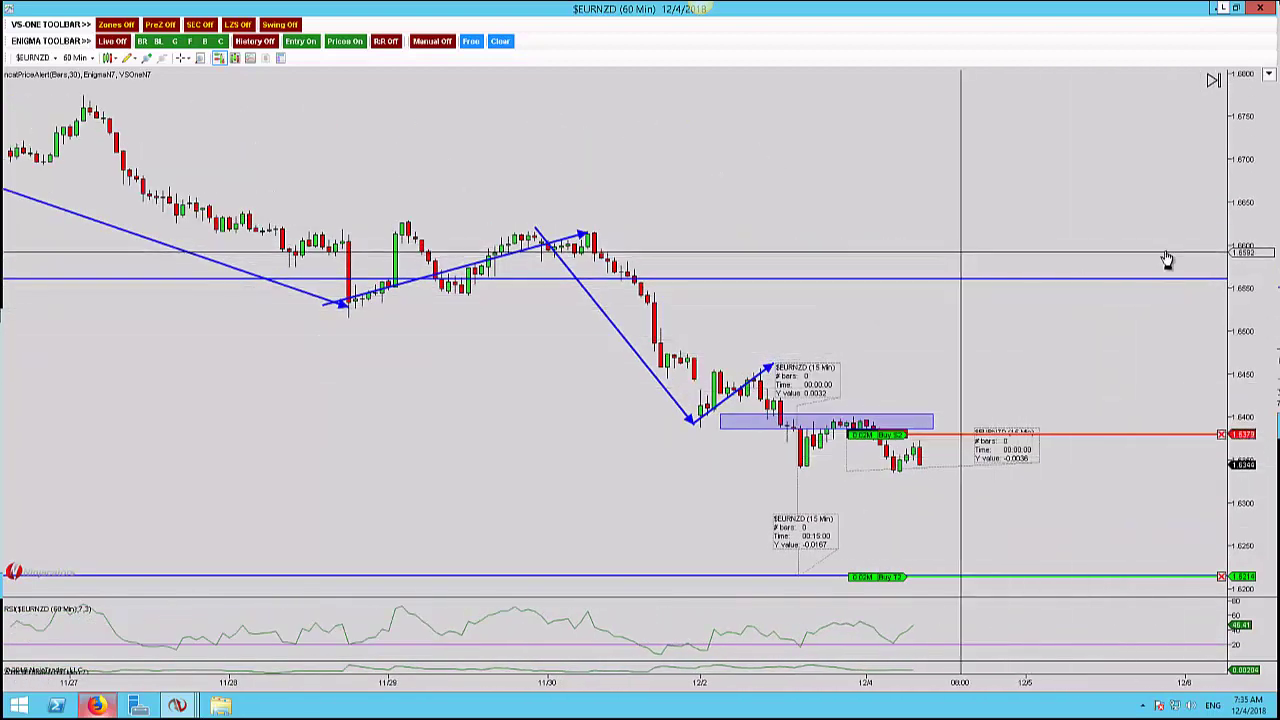
pyautogui.moveTo(961, 252); pyautogui.dragTo(1165, 258)
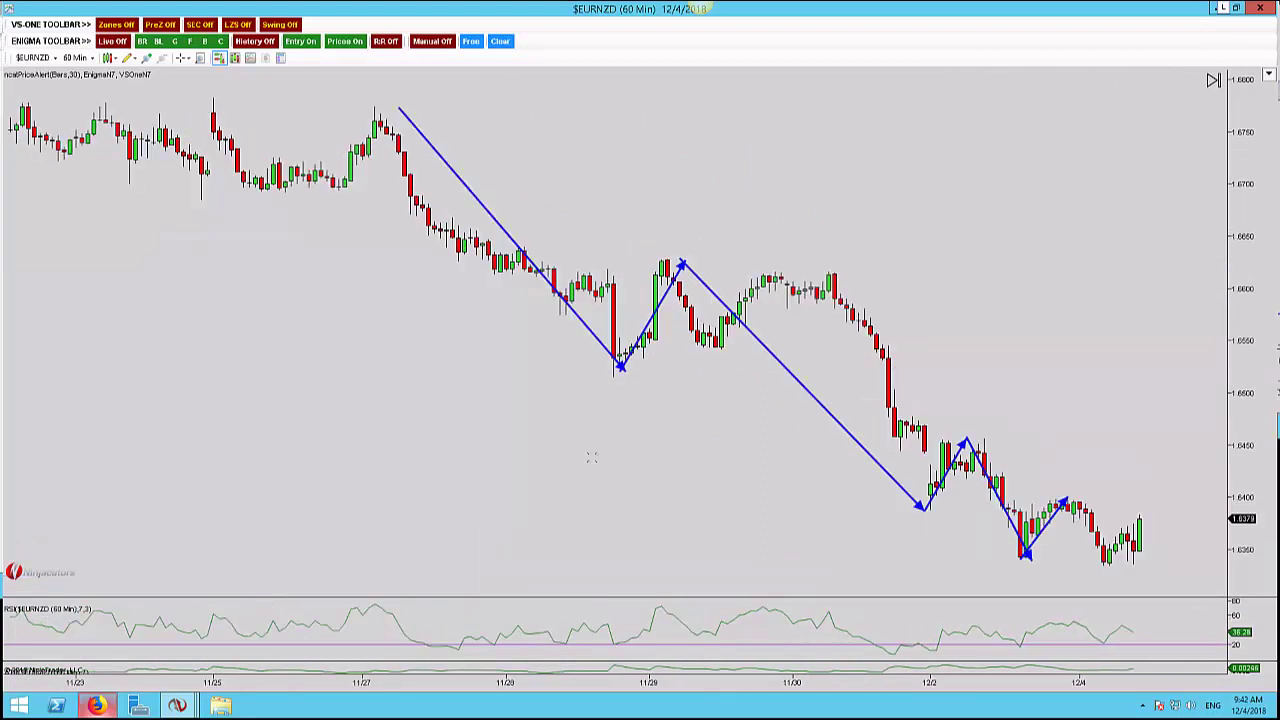